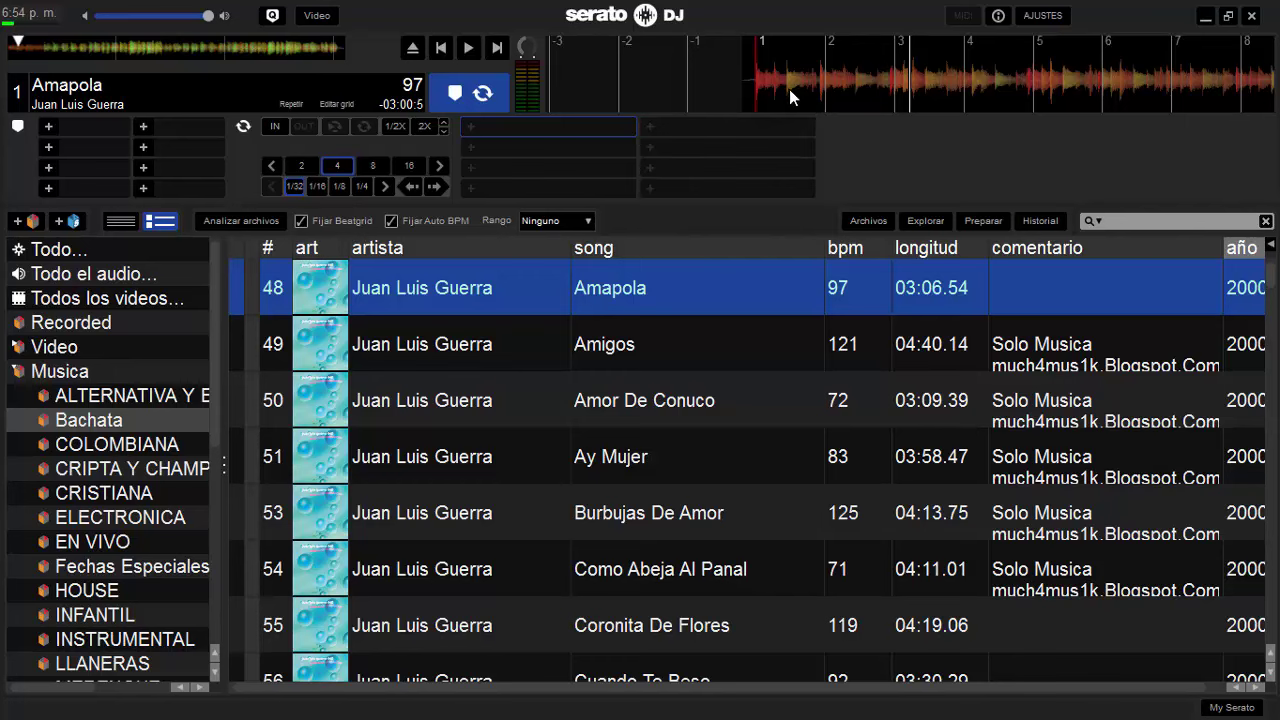
Step: Scrub Amapola back to its start and compare its beatgrid waveform at close and wide zoom levels
left_click_drag(715, 82, 956, 86)
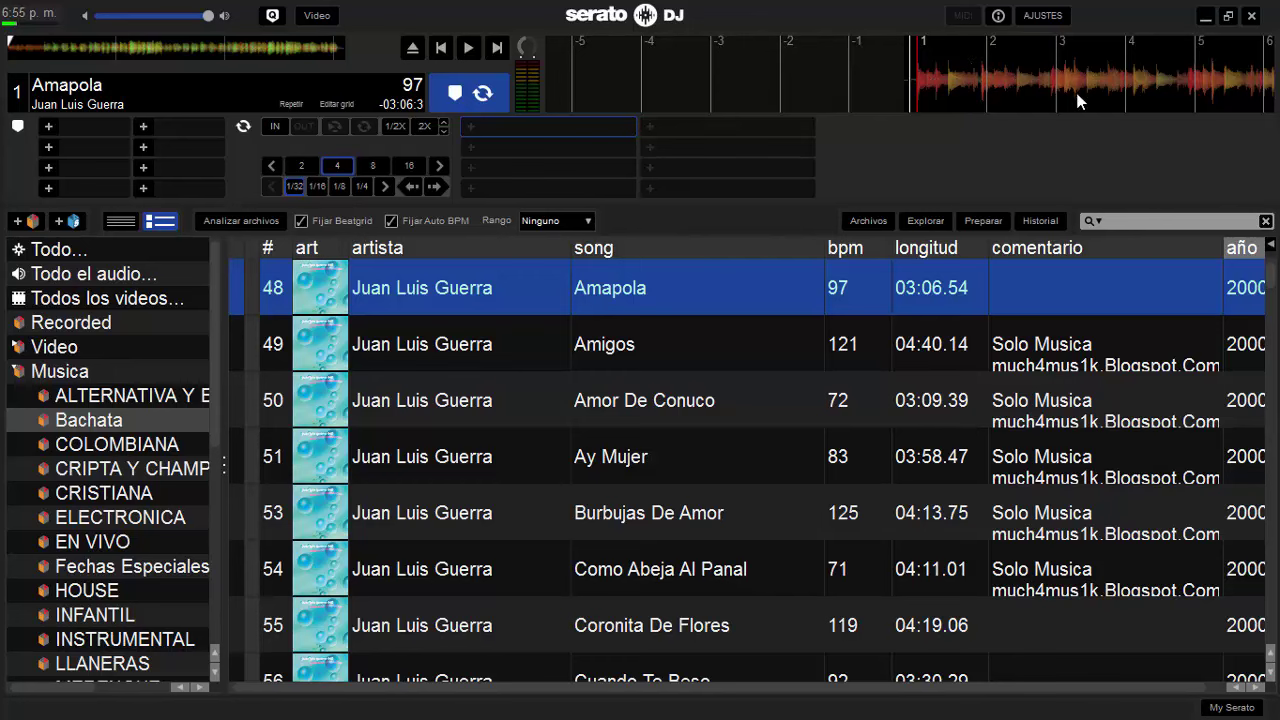
scroll(1078, 100, "up", 3)
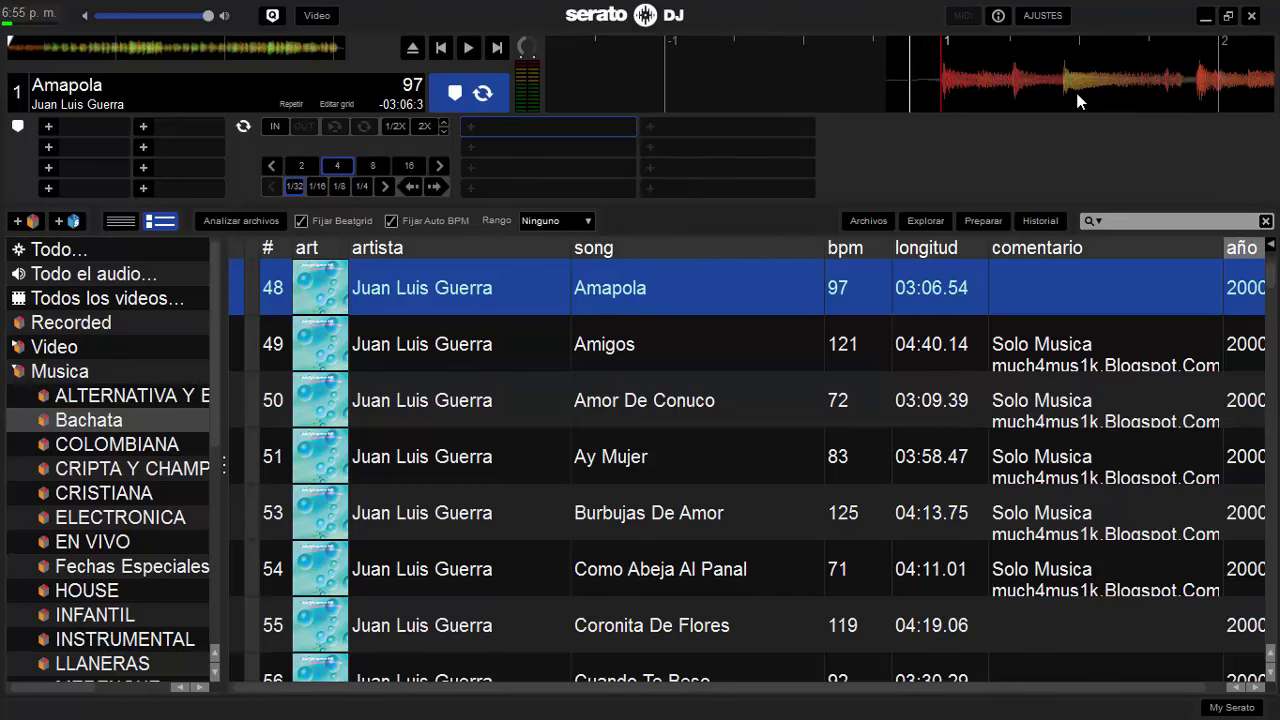
scroll(1078, 100, "down", 3)
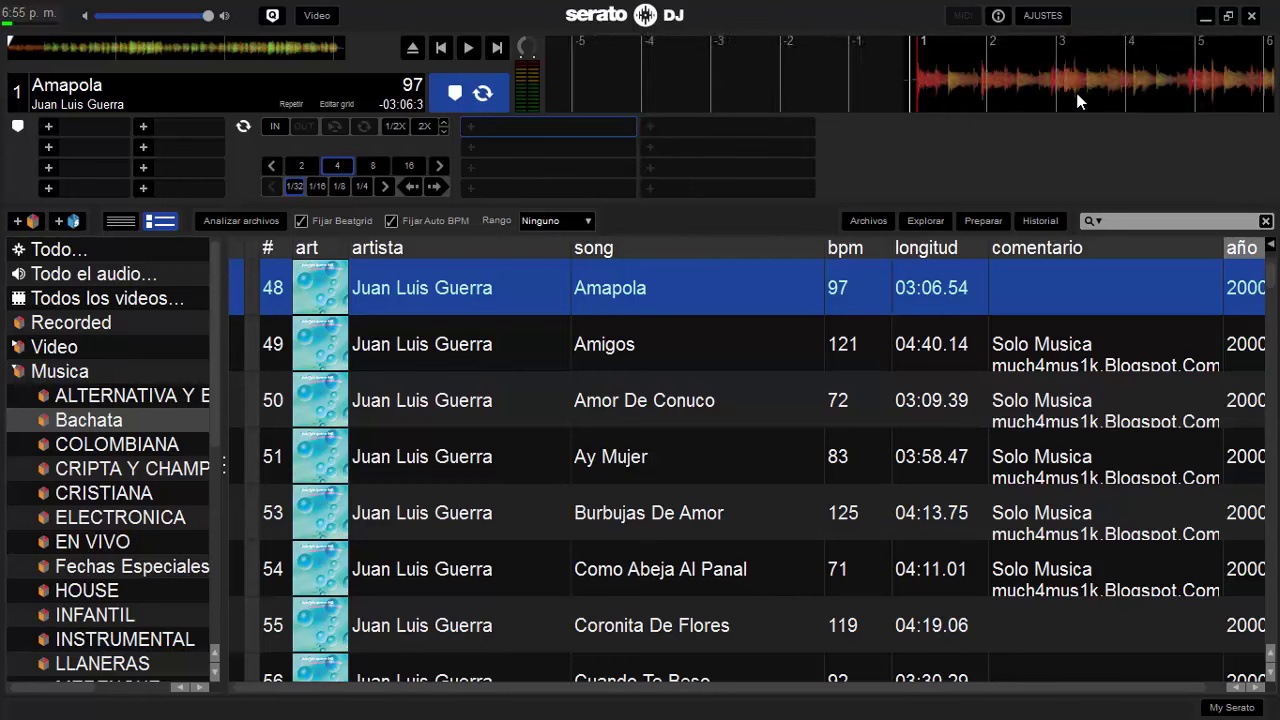
scroll(1078, 100, "up", 2)
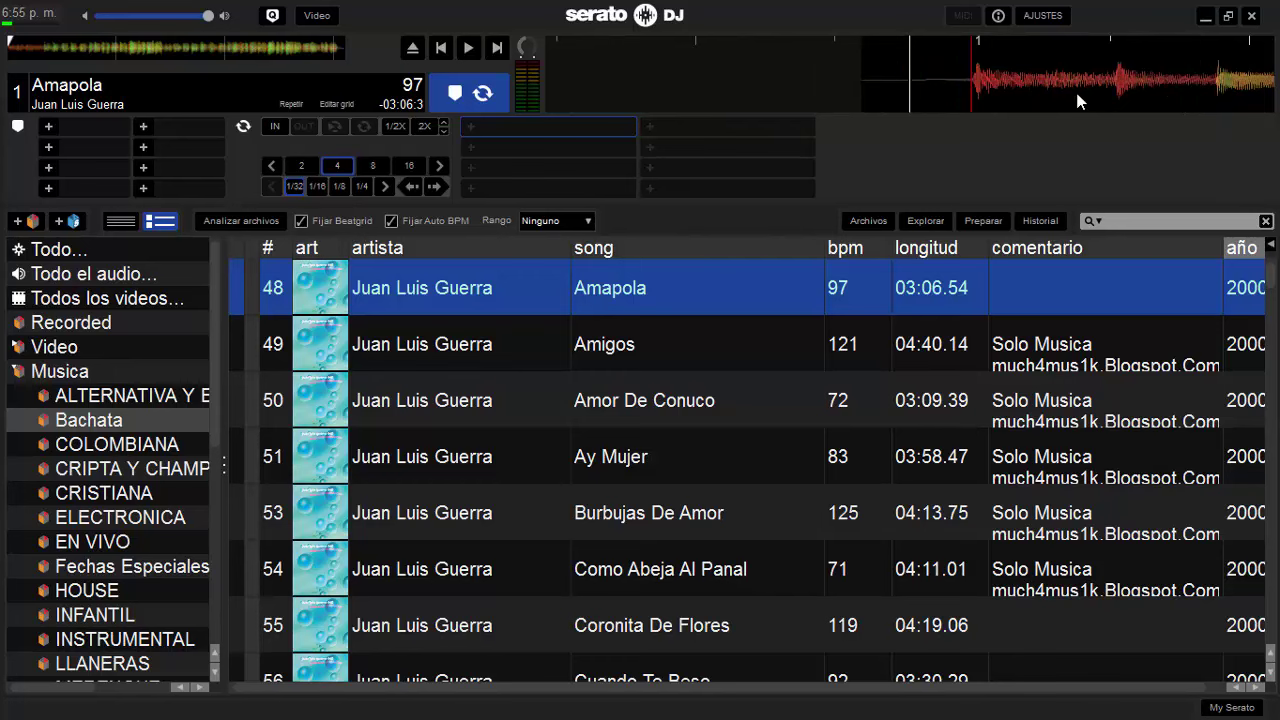
scroll(1078, 100, "down", 2)
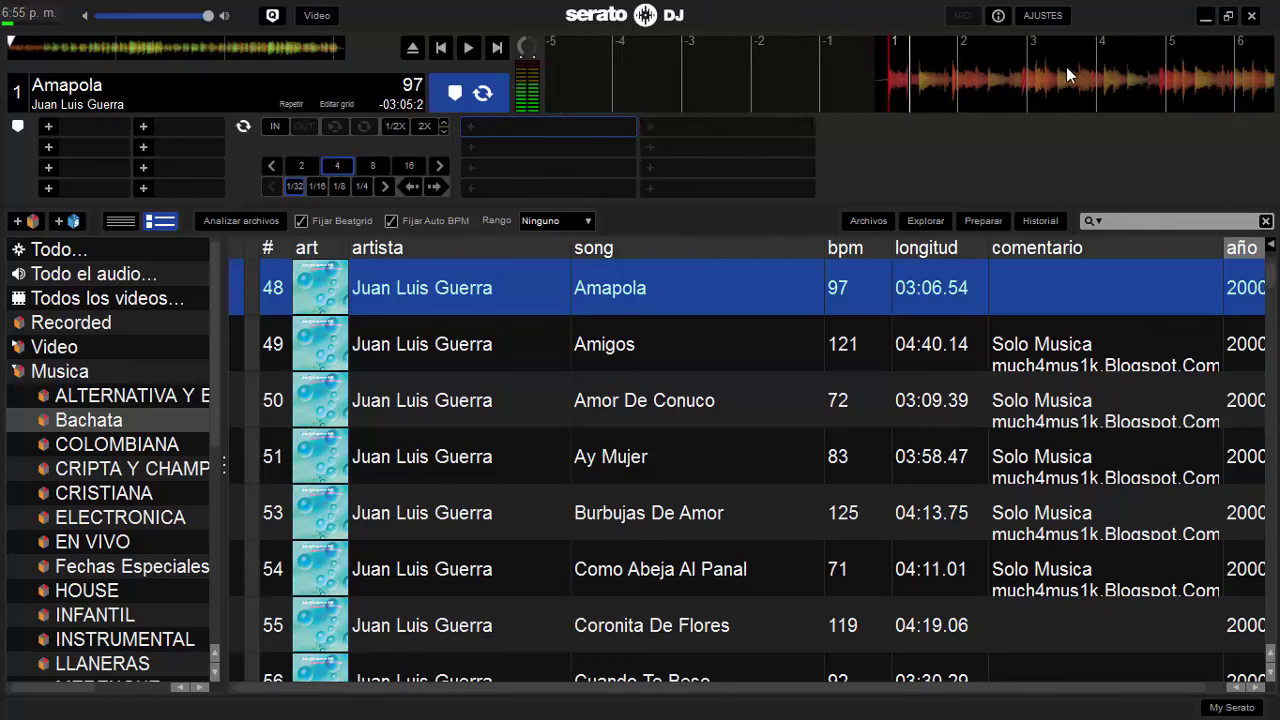
Step: Scrub Amapola to its first beat and examine the following beat markers along the waveform at close zoom
mouse_move(1074, 66)
left_mouse_down()
mouse_move(1115, 65)
mouse_move(1035, 70)
mouse_move(1056, 71)
left_mouse_up()
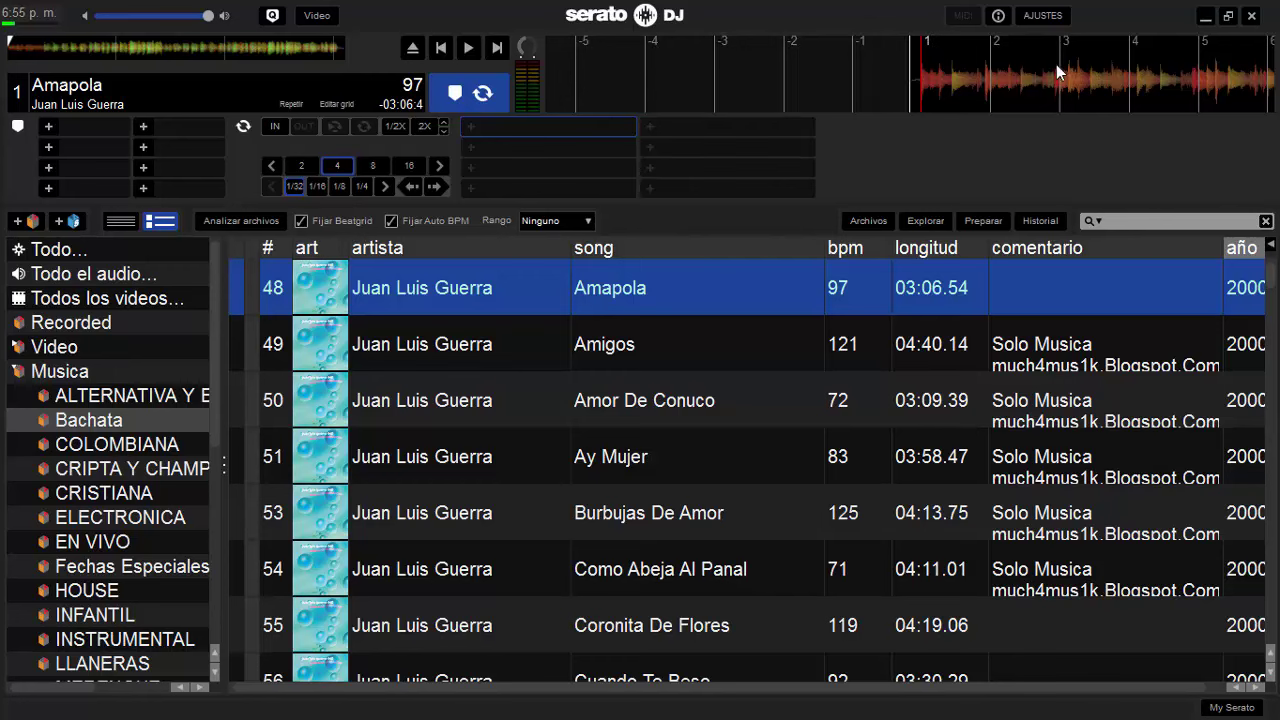
left_click_drag(1052, 64, 1047, 64)
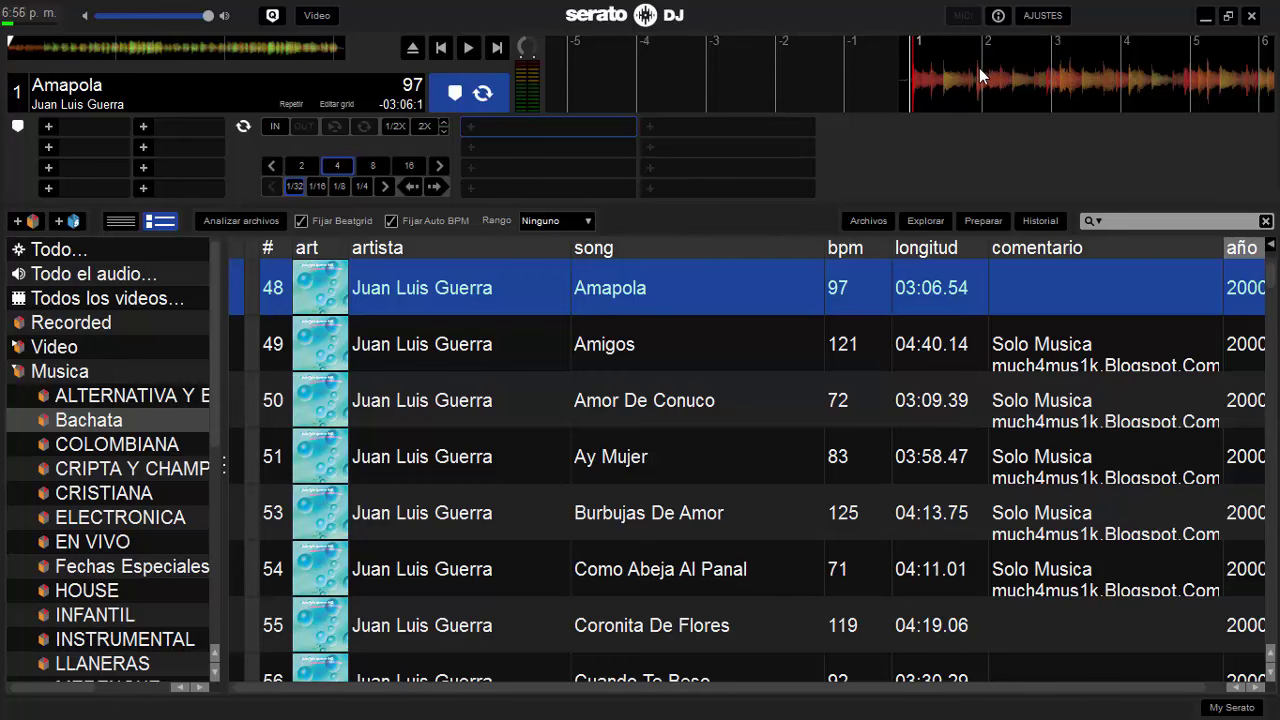
scroll(979, 75, "up", 3)
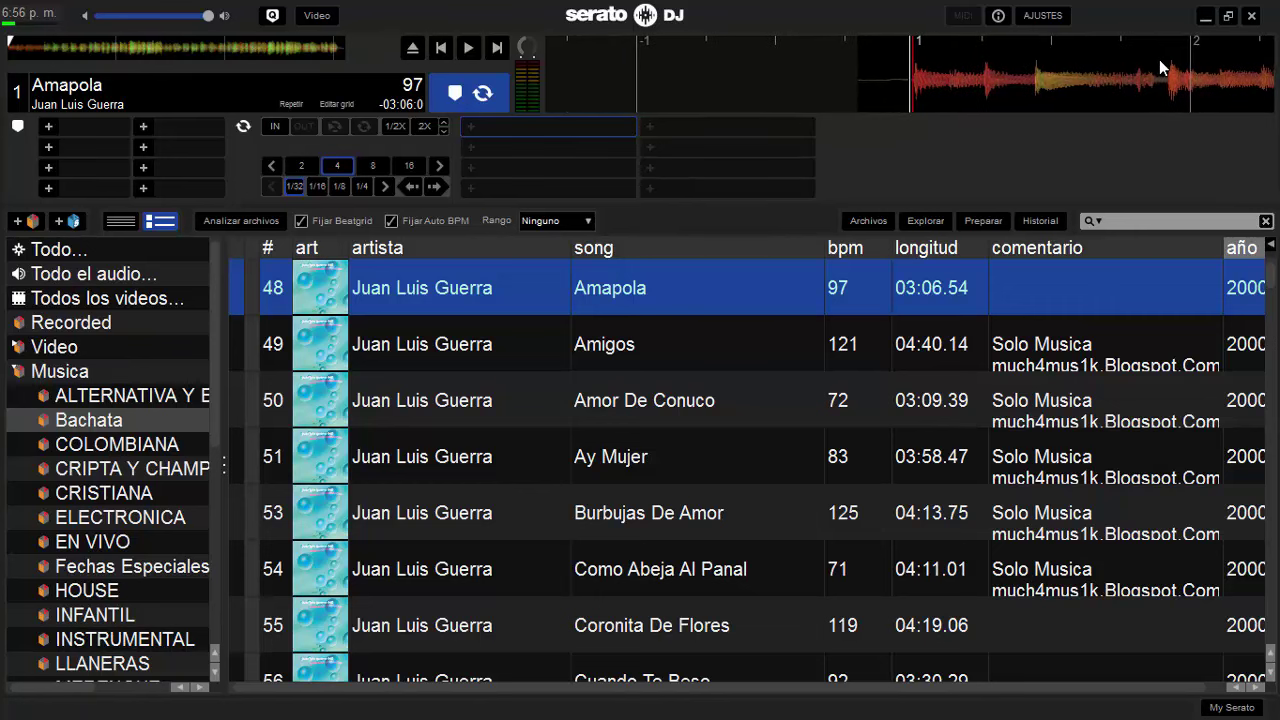
left_click_drag(1159, 59, 954, 71)
left_click_drag(1137, 68, 1015, 78)
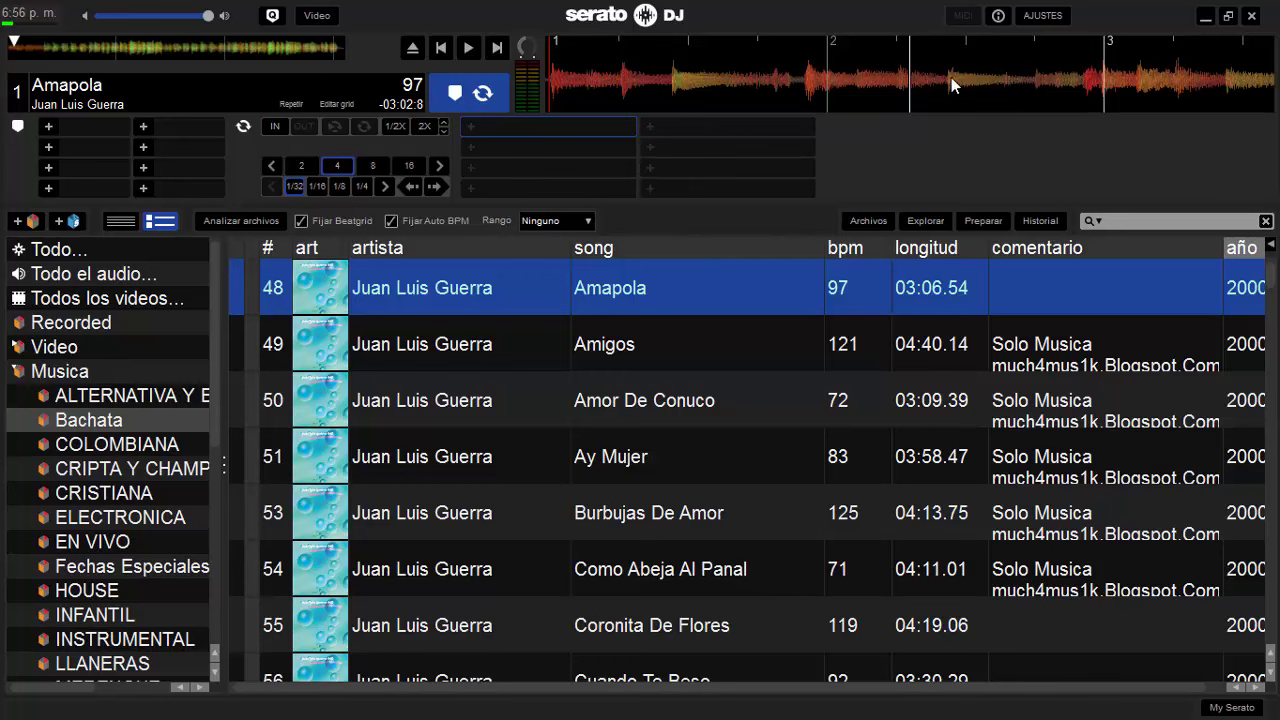
scroll(946, 78, "down", 3)
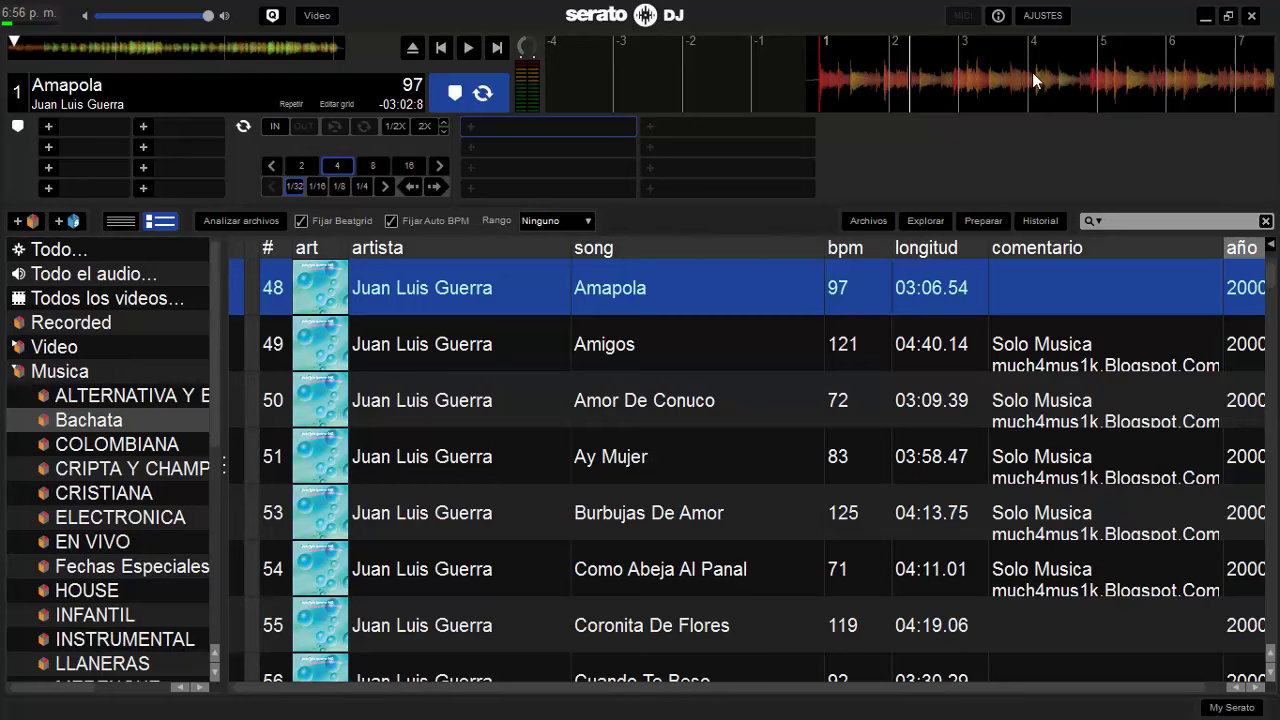
Step: Switch to VirtualDJ and scrub 1,2,3, Train With Me to its first beat
key("alt+Tab")
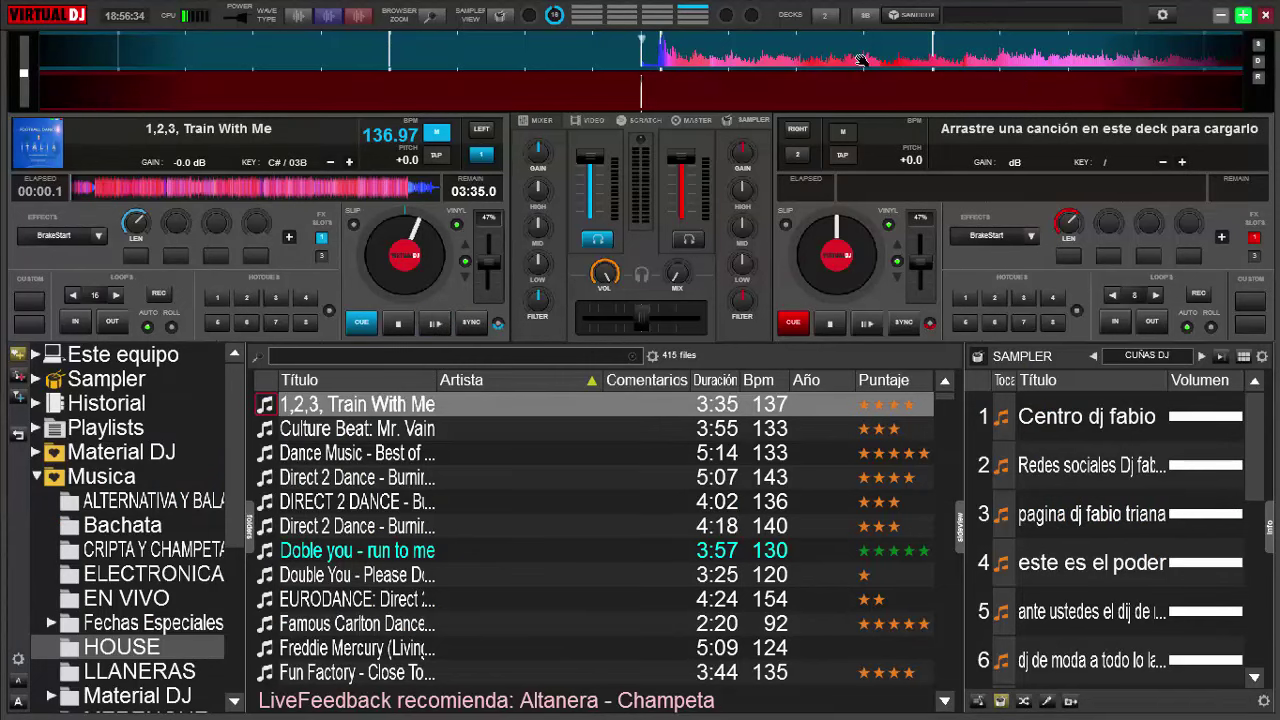
left_click_drag(934, 50, 926, 50)
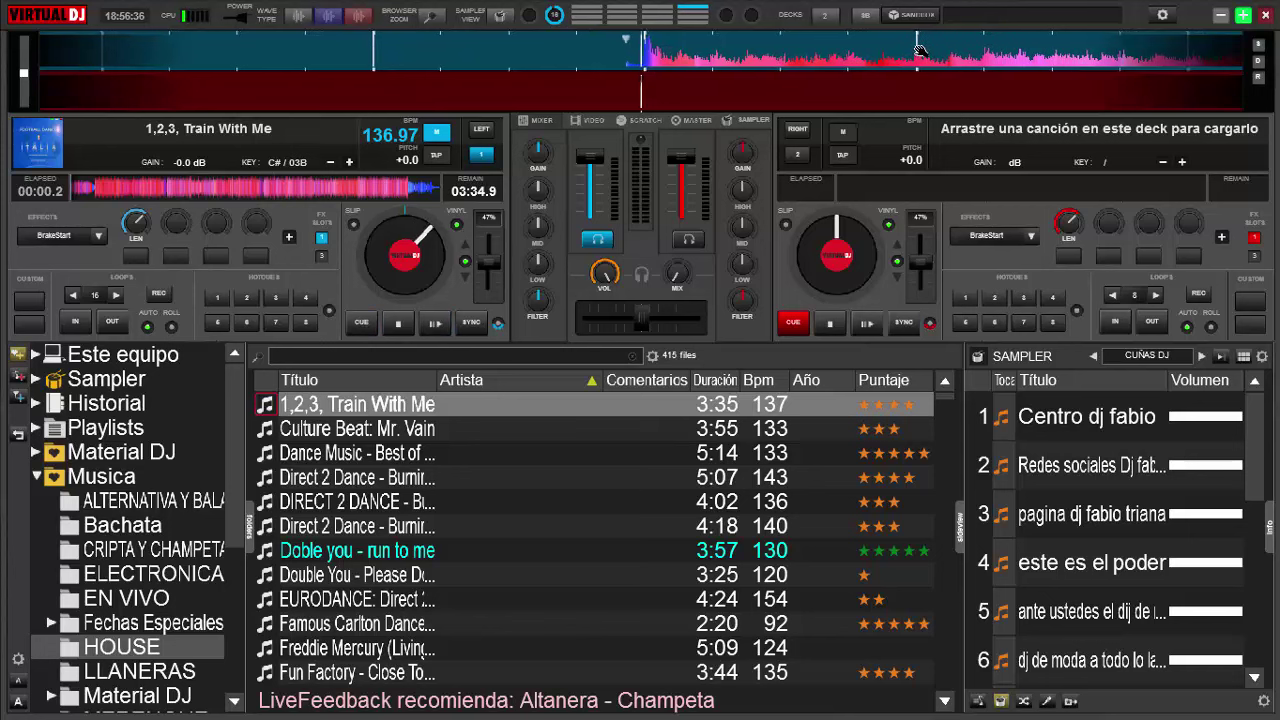
Step: Try the Monochrome, Neutral and Infrared waveform colour schemes in turn
left_click(359, 20)
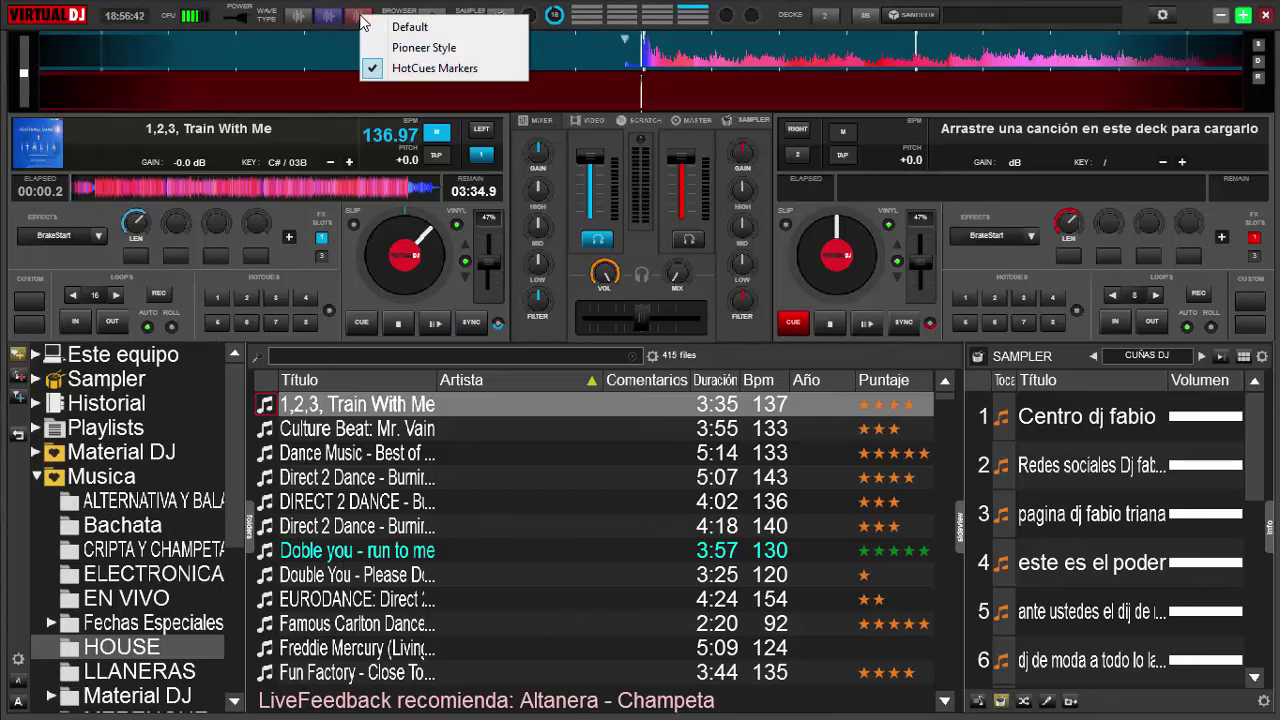
left_click(331, 18)
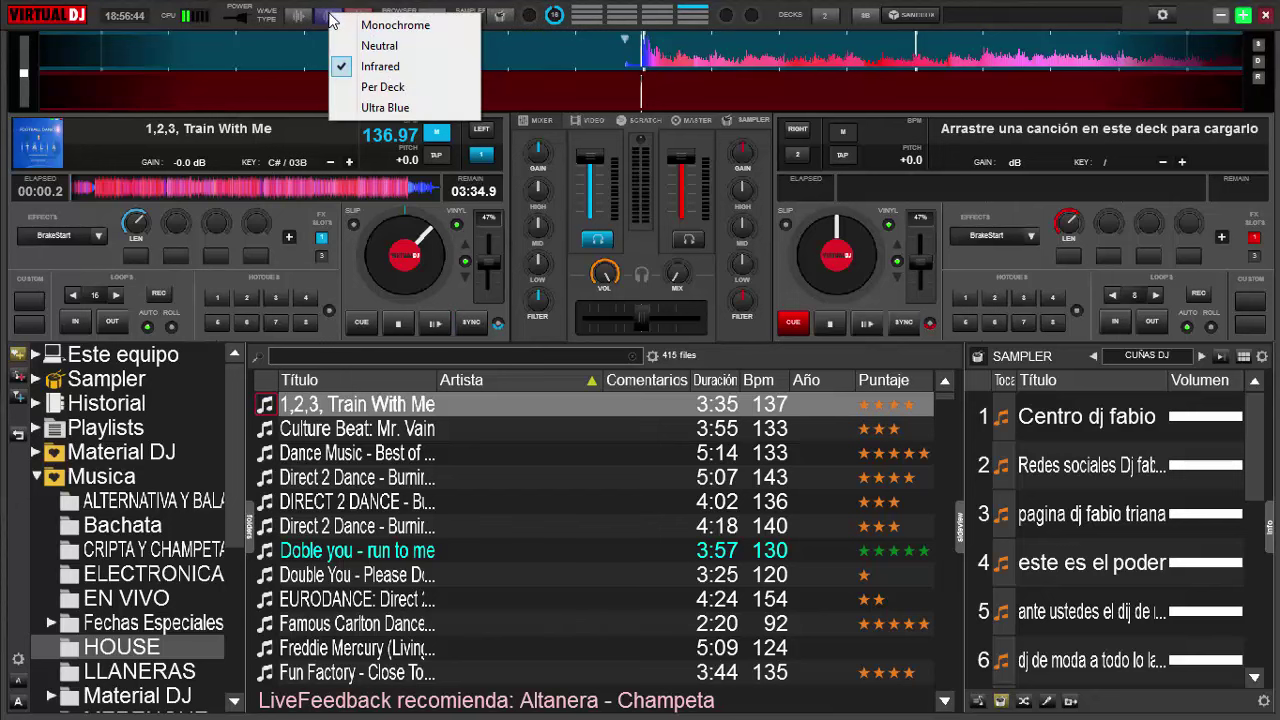
left_click(424, 28)
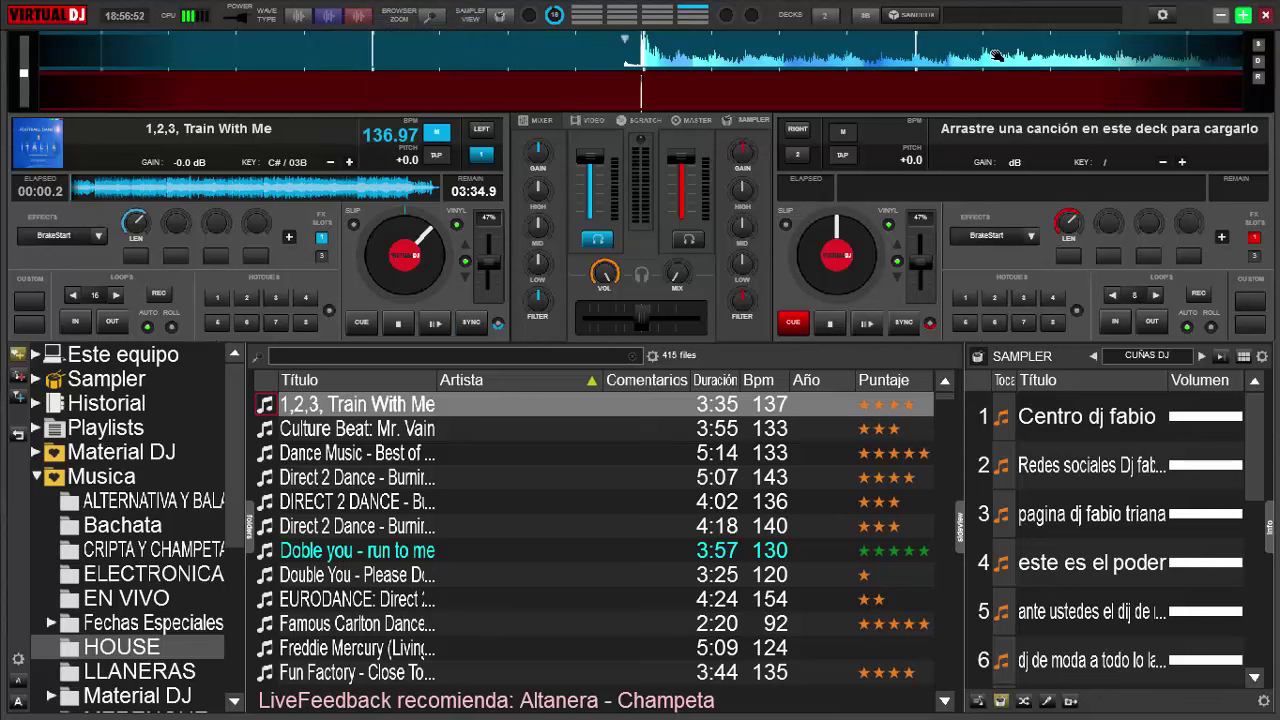
left_click(350, 22)
left_click(381, 50)
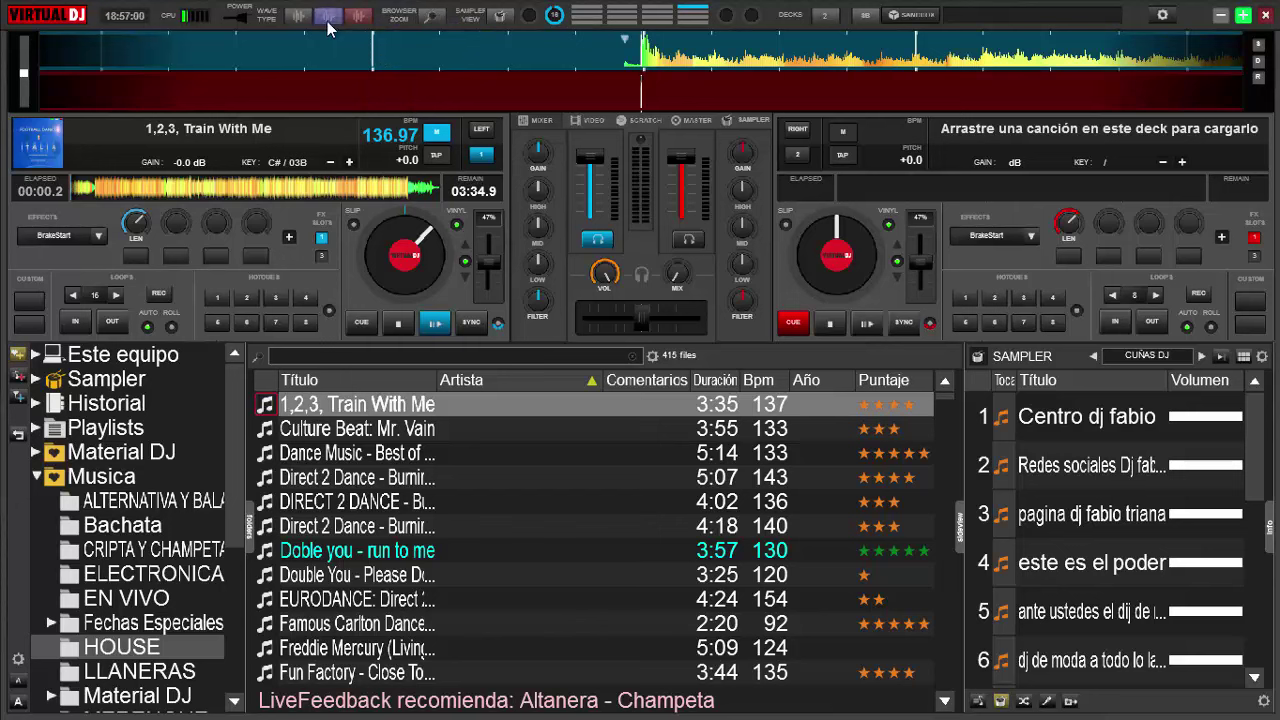
left_click(357, 20)
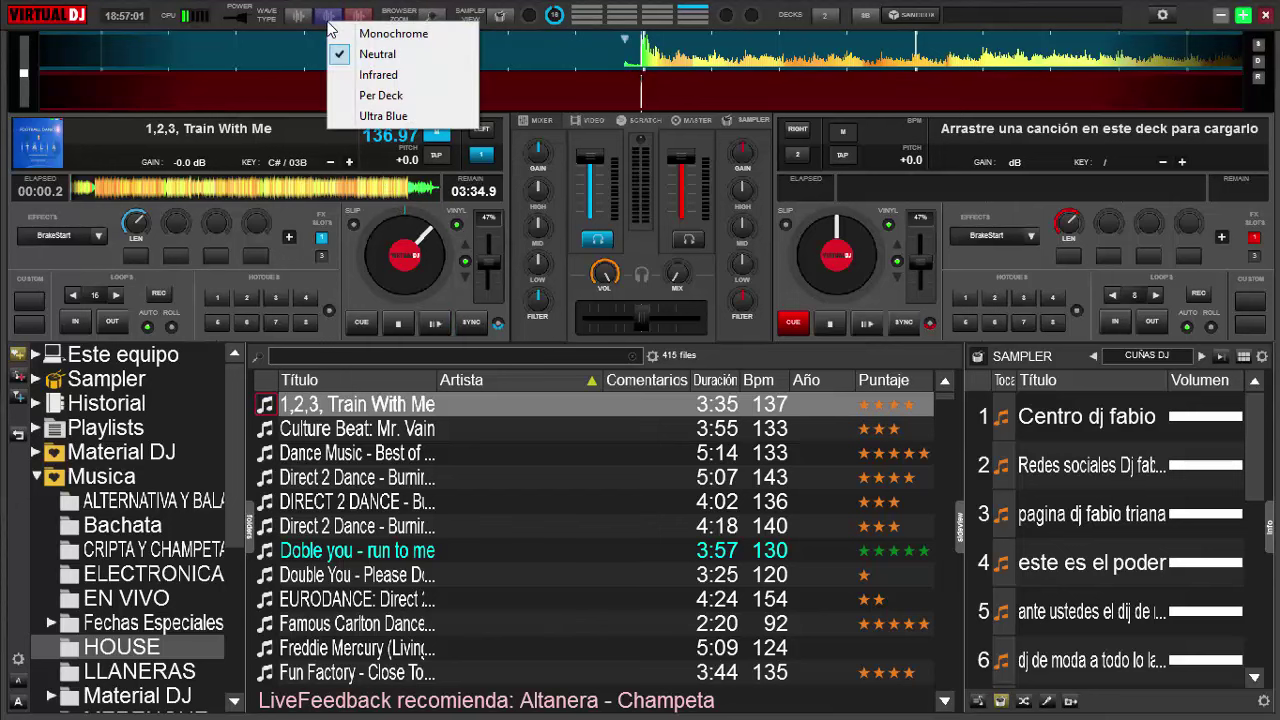
left_click(395, 76)
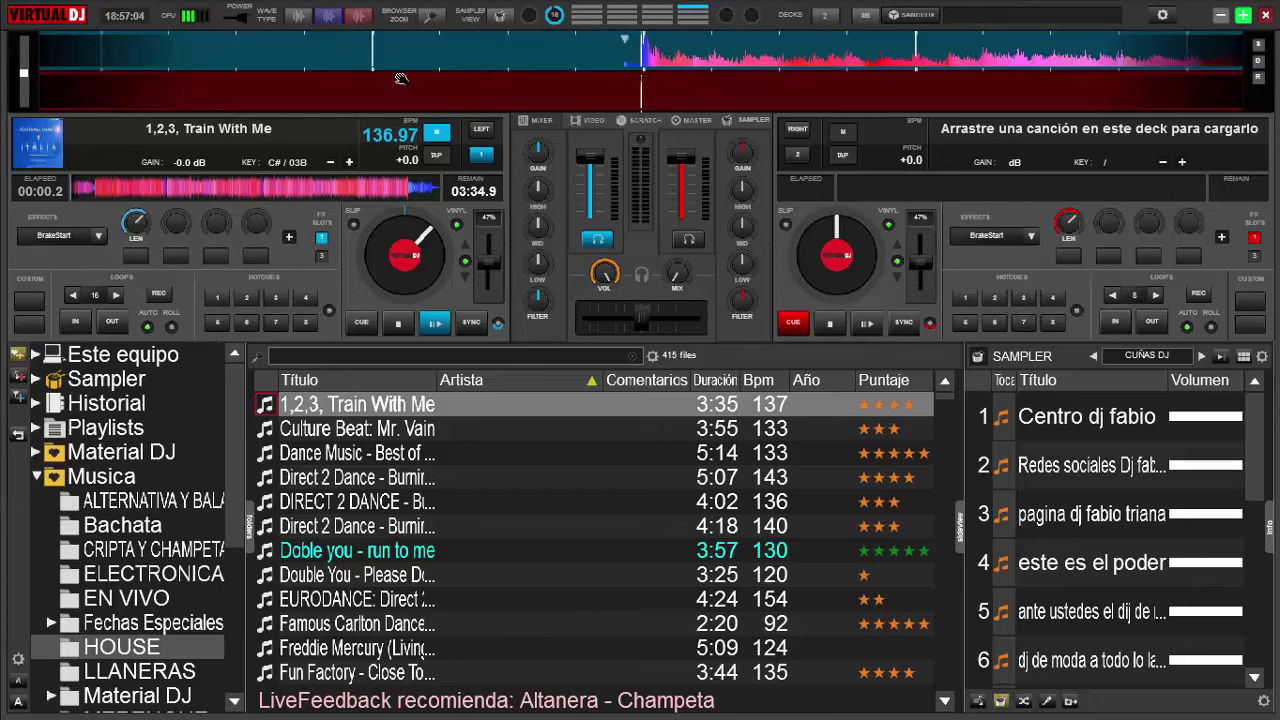
Step: Try the Per Deck and Ultra Blue waveform colour schemes and settle on Monochrome
left_click(333, 18)
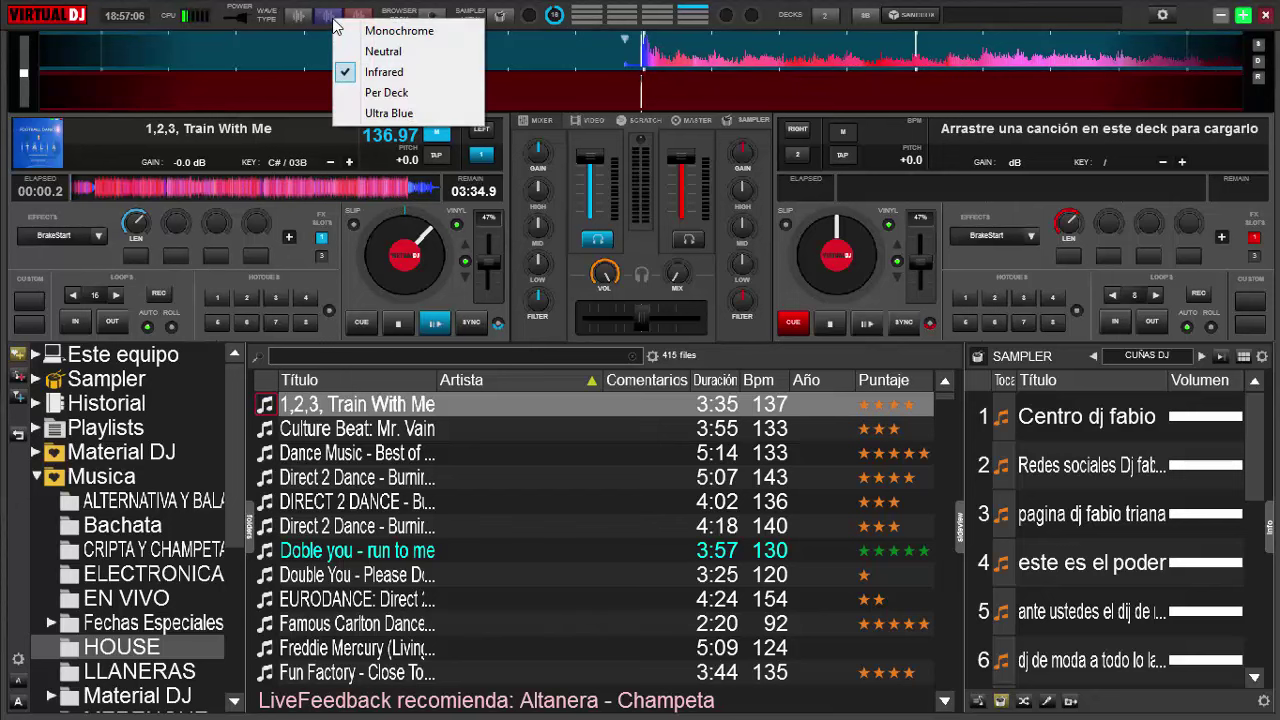
left_click(399, 92)
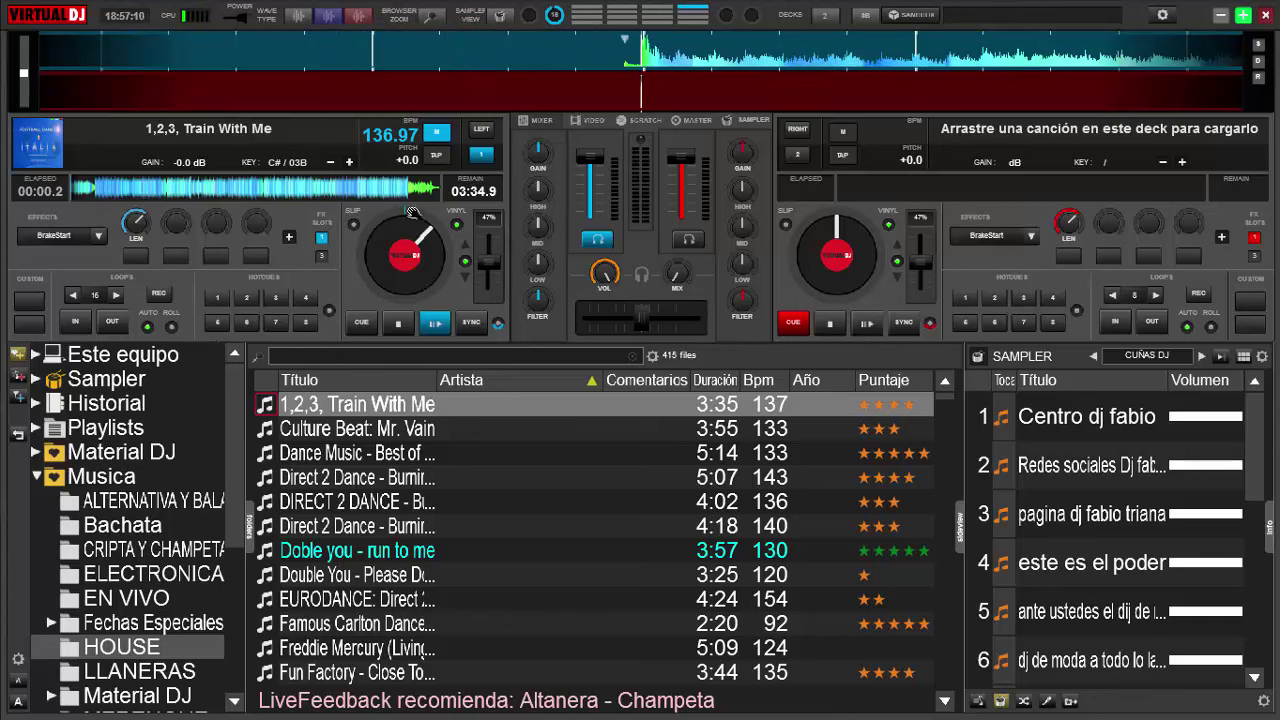
left_click(330, 18)
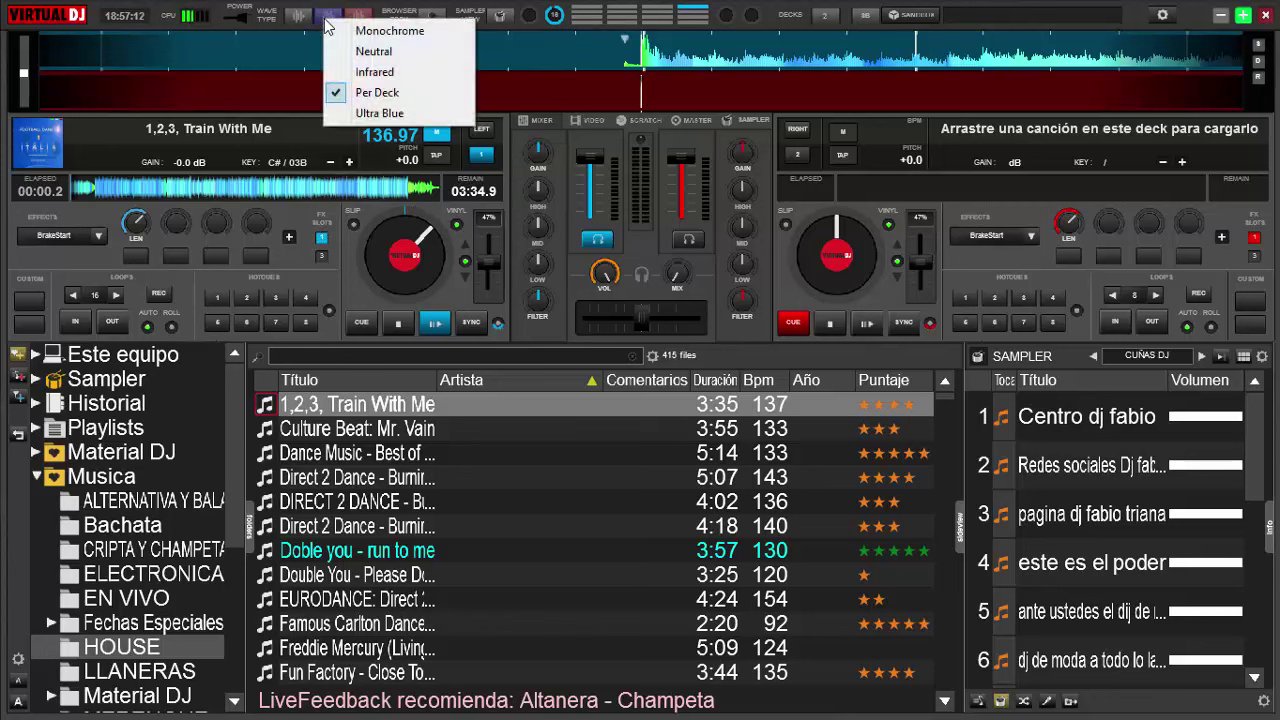
left_click(395, 112)
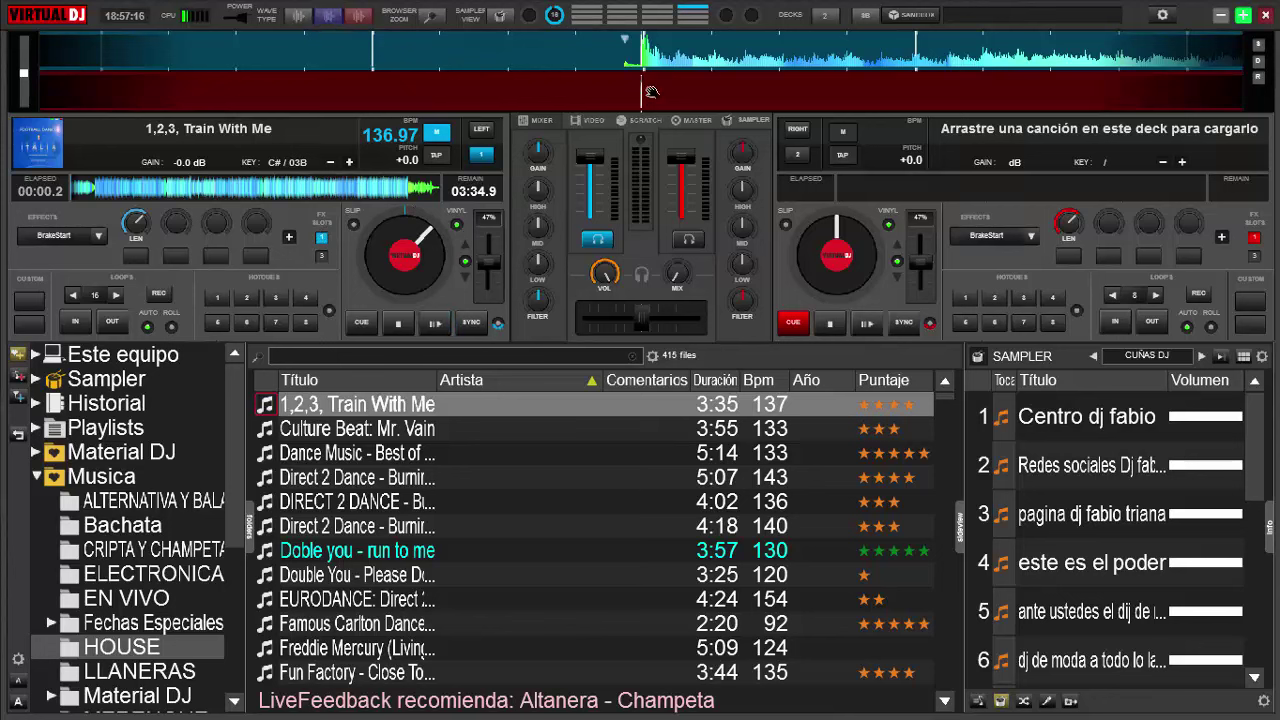
left_click(333, 18)
left_click(361, 31)
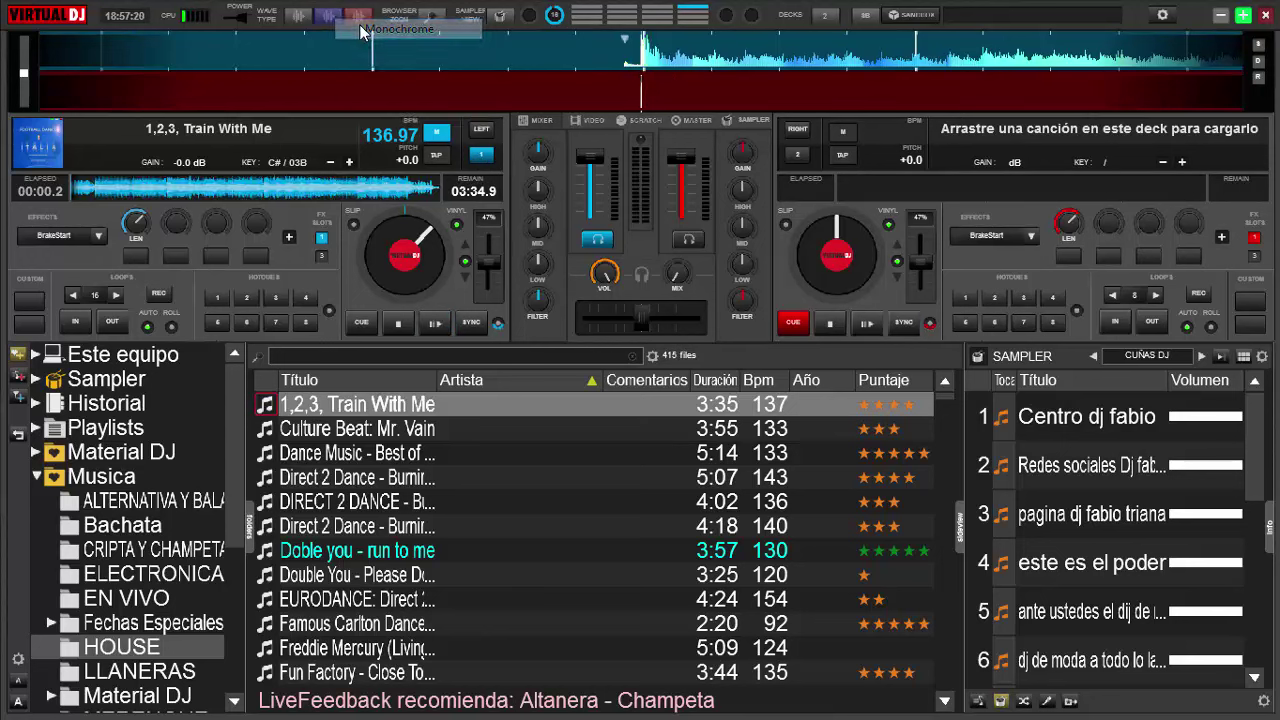
Step: Try the Scratch Wave 4 decks and Default Wave 4 decks types, and return to Scratch Wave Left-Right deck
left_click(300, 20)
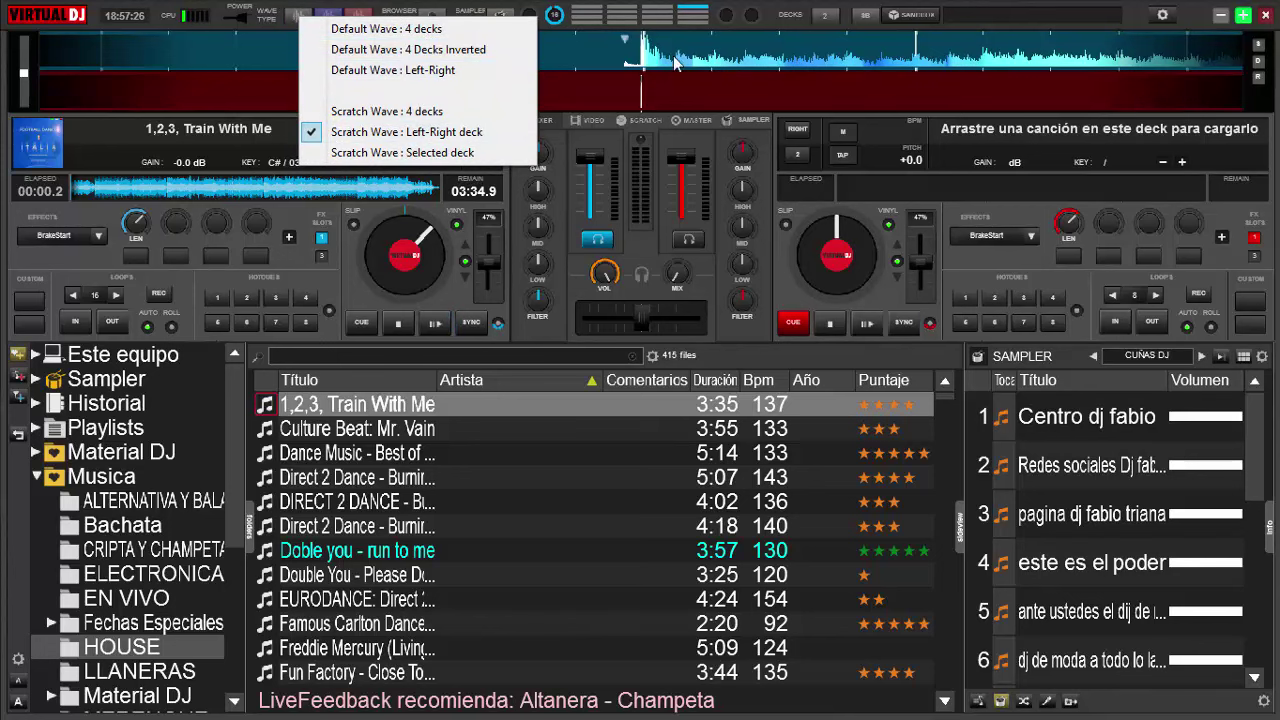
left_click(435, 111)
left_click(300, 18)
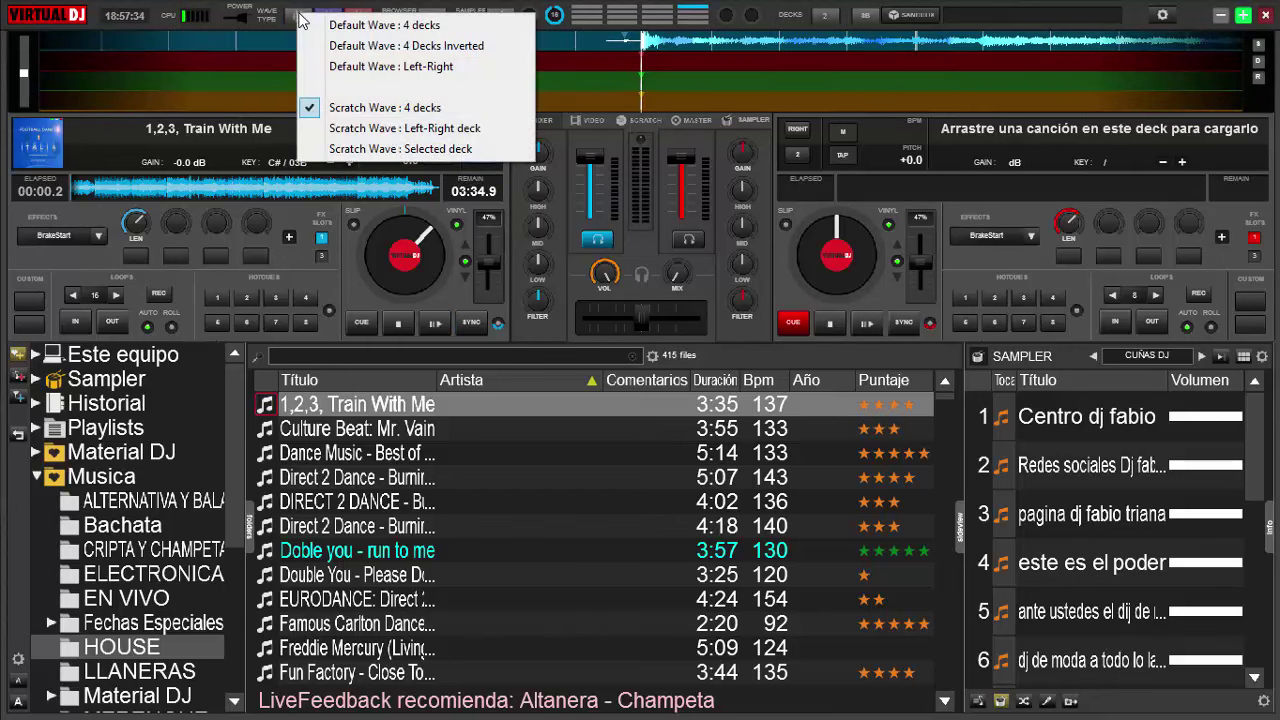
left_click(389, 25)
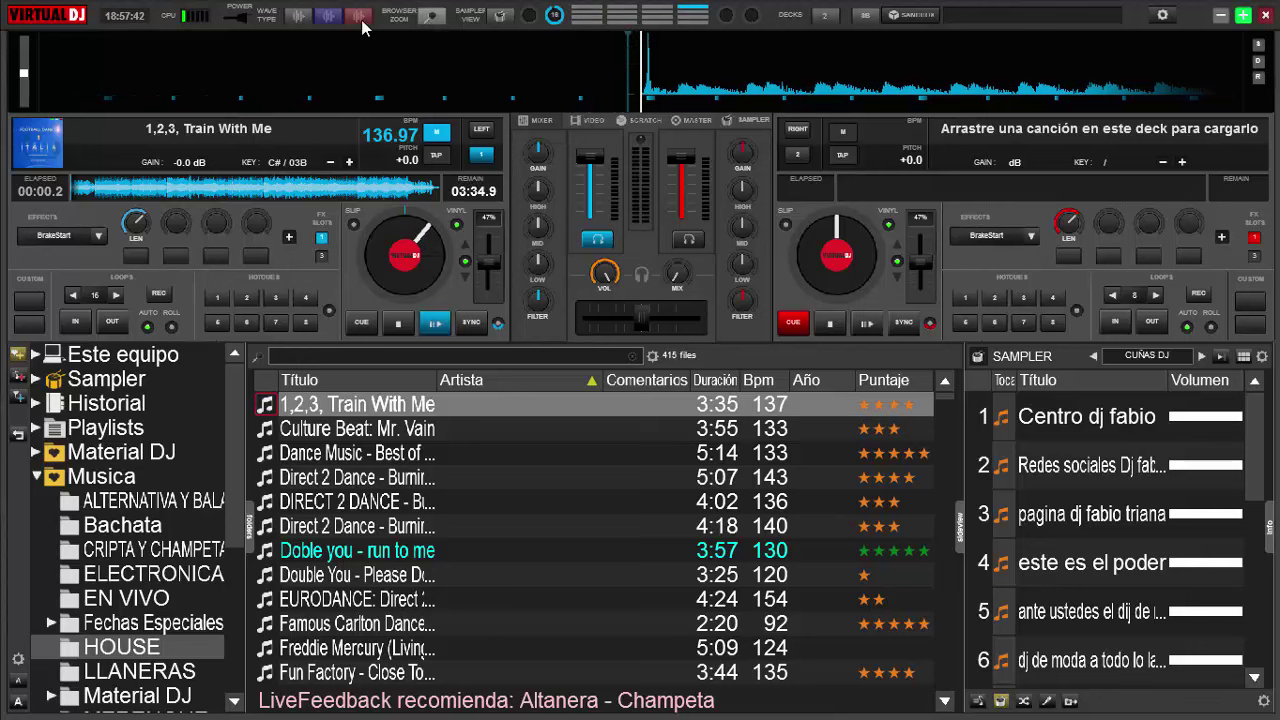
left_click(297, 16)
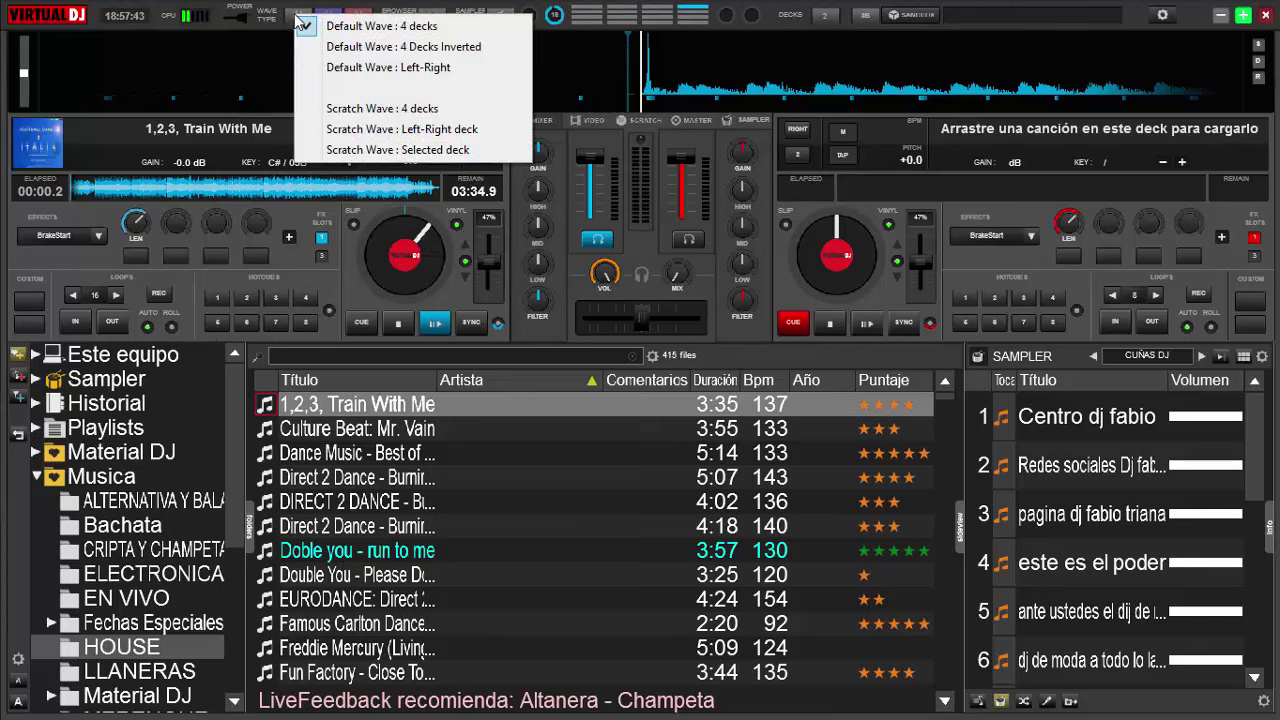
left_click(394, 110)
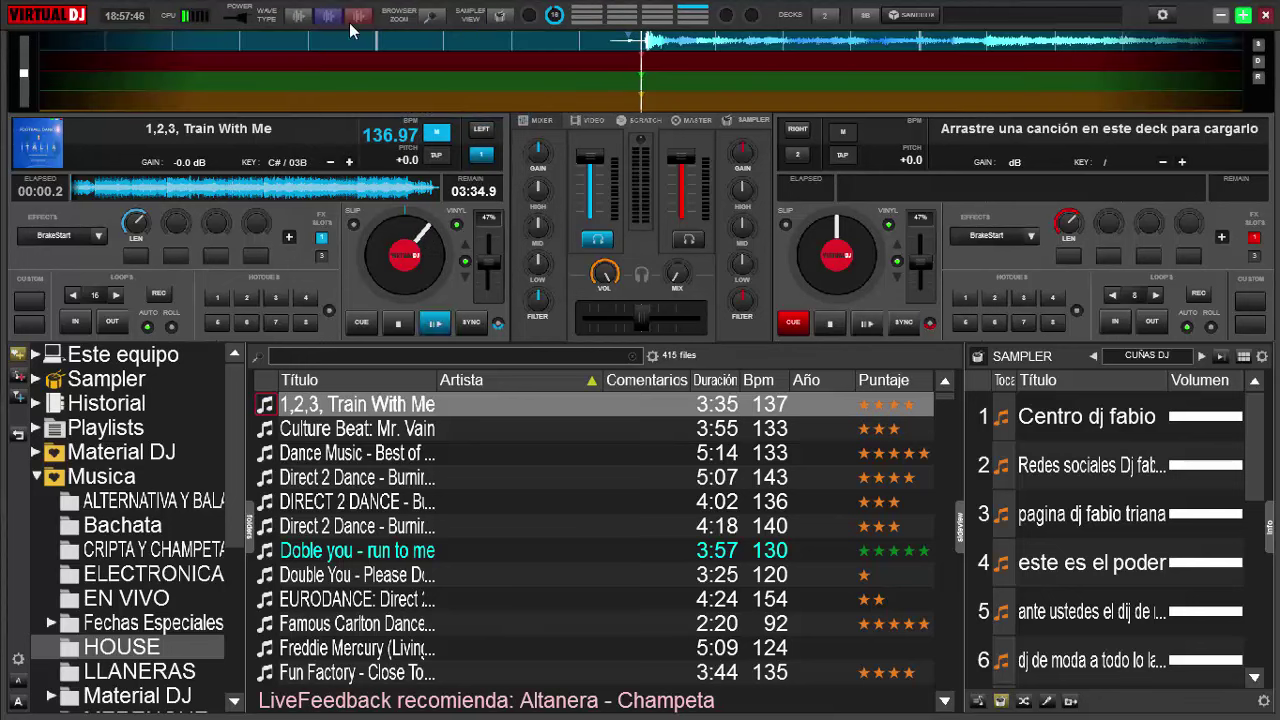
left_click(298, 18)
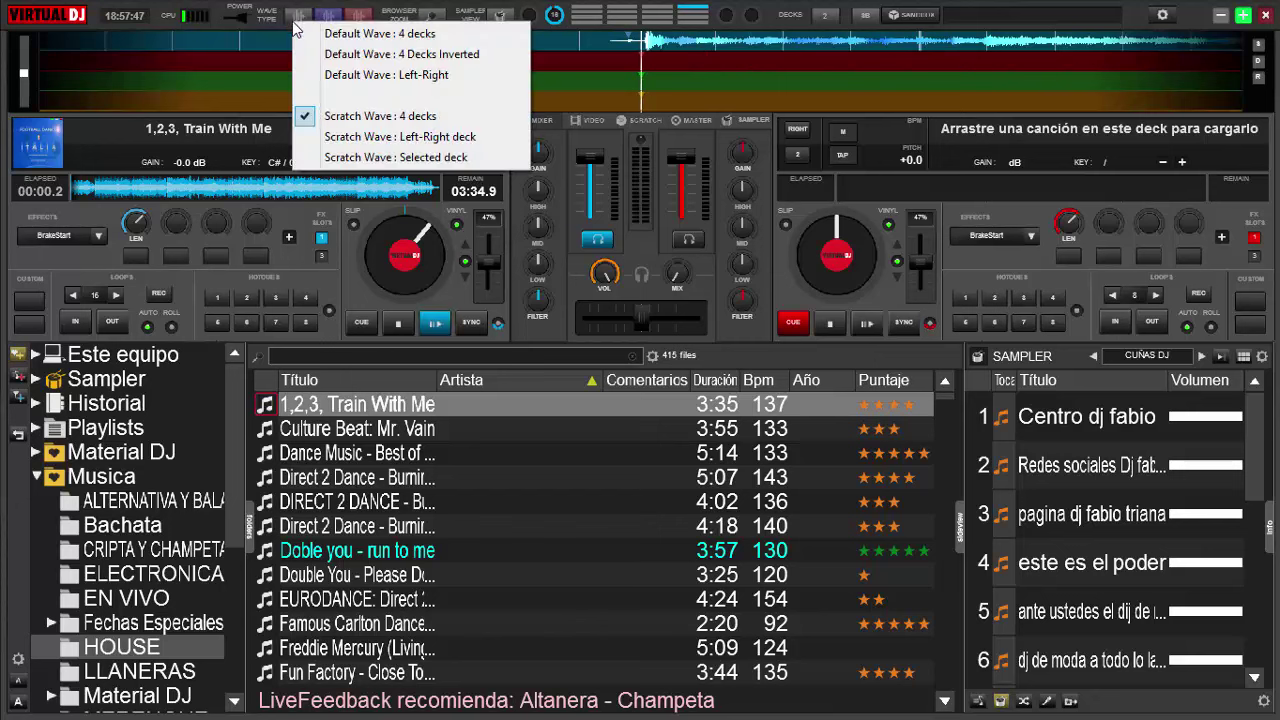
left_click(391, 140)
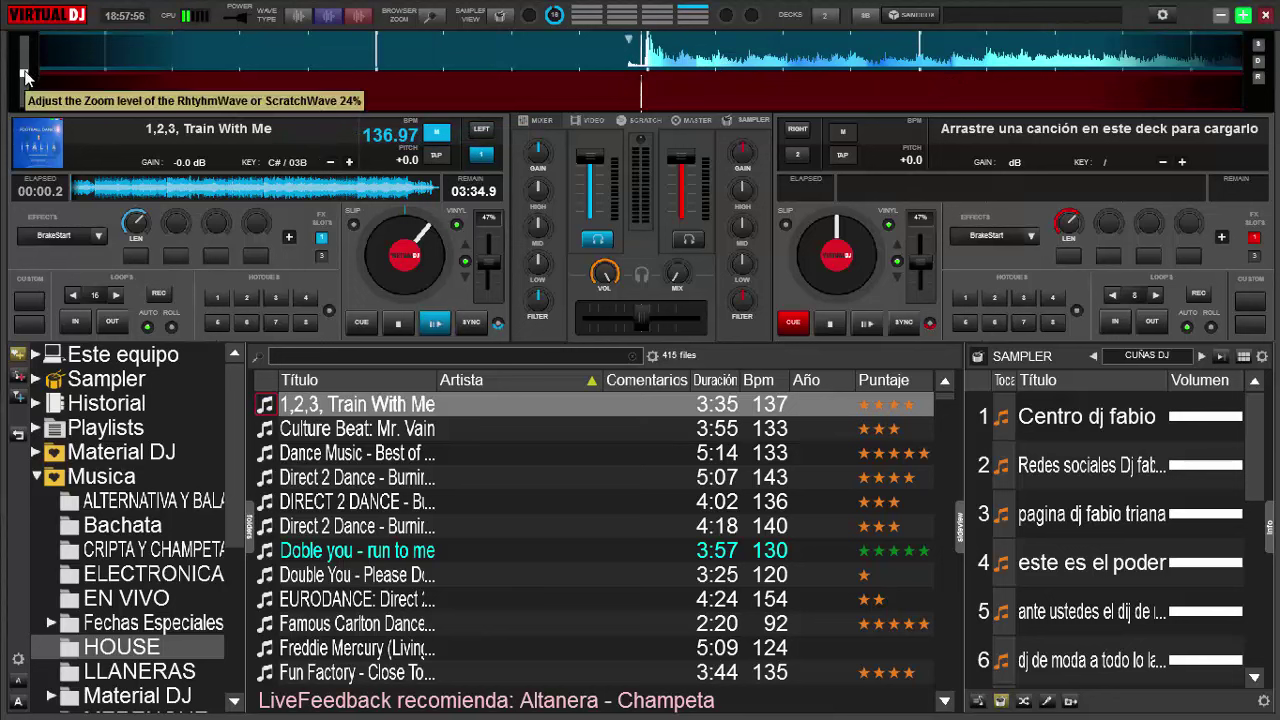
Step: Try a wider and a much closer scratch wave zoom, and scrub the first beat onto the playhead
left_click_drag(24, 75, 29, 65)
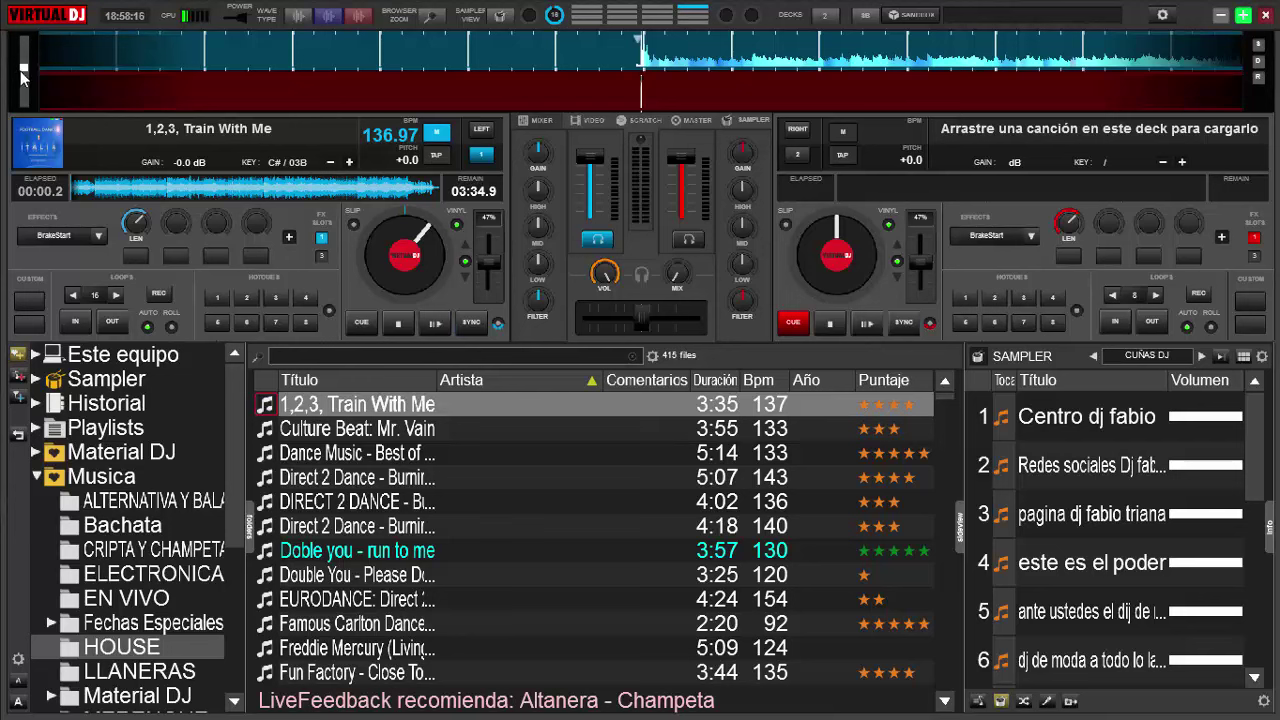
left_click_drag(24, 76, 27, 98)
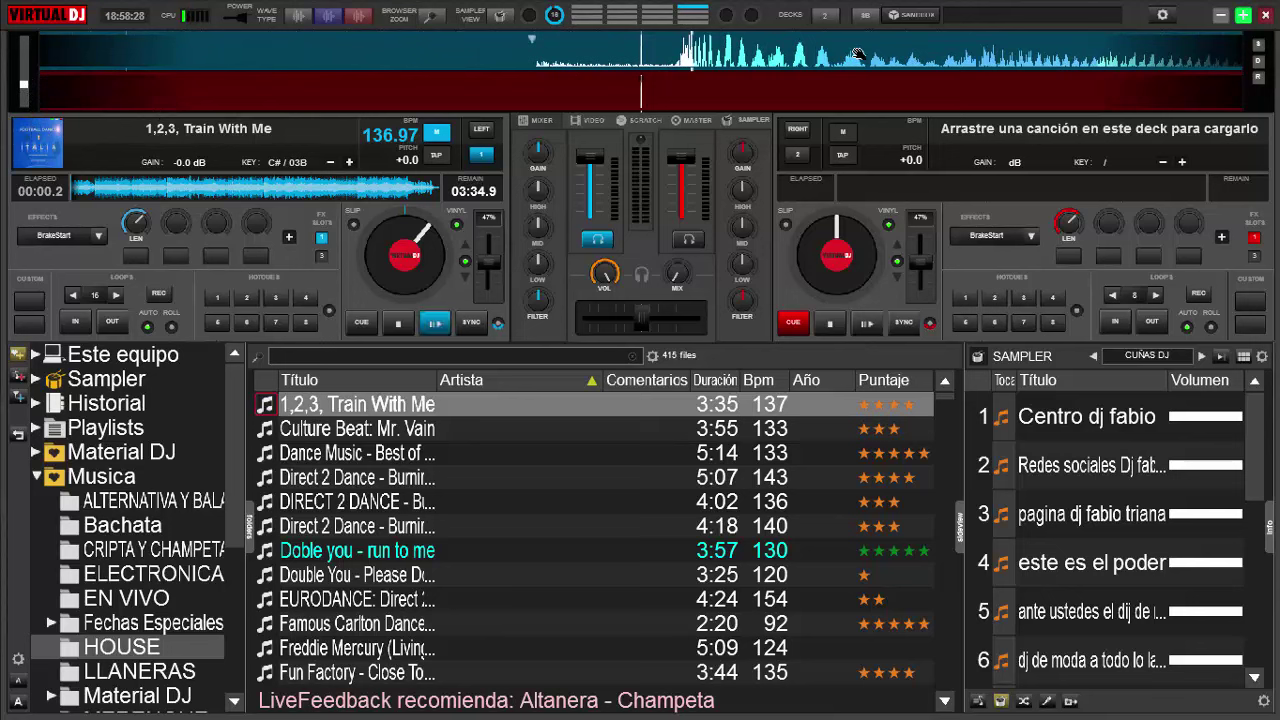
left_click_drag(865, 53, 818, 57)
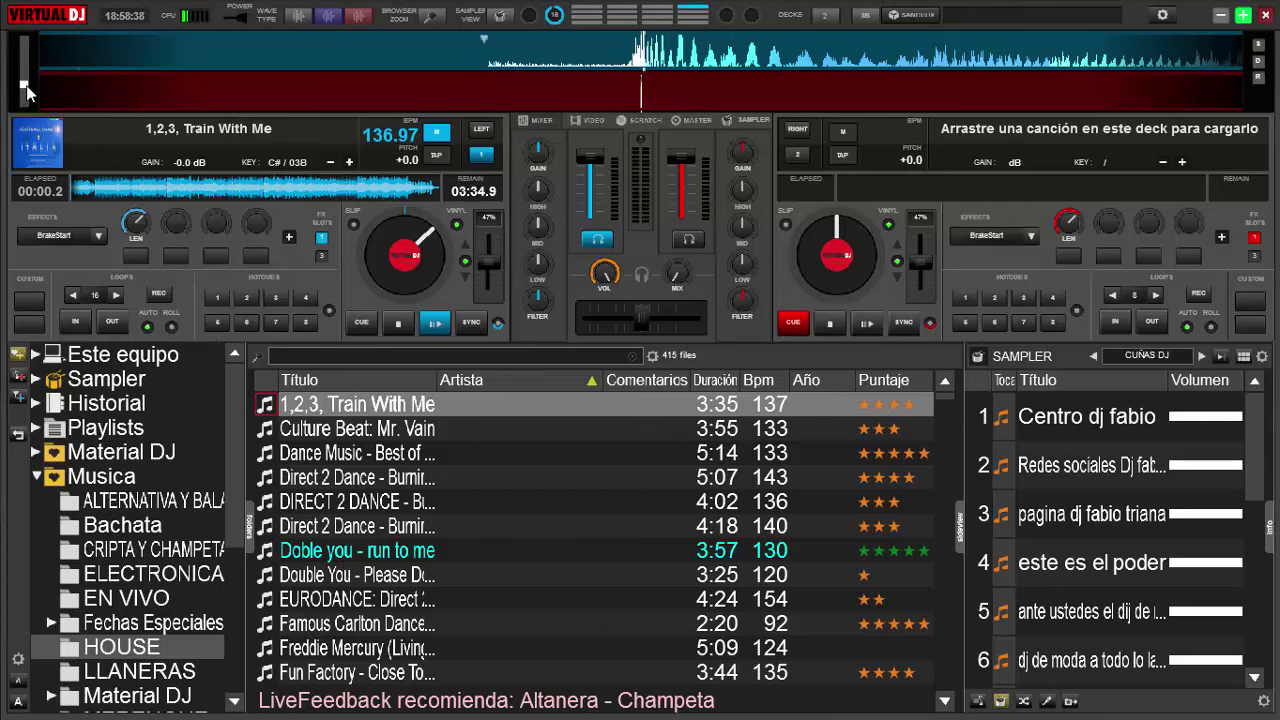
Step: Zoom the scratch wave out to its widest level and bring it back to a medium zoom
left_click_drag(27, 93, 27, 40)
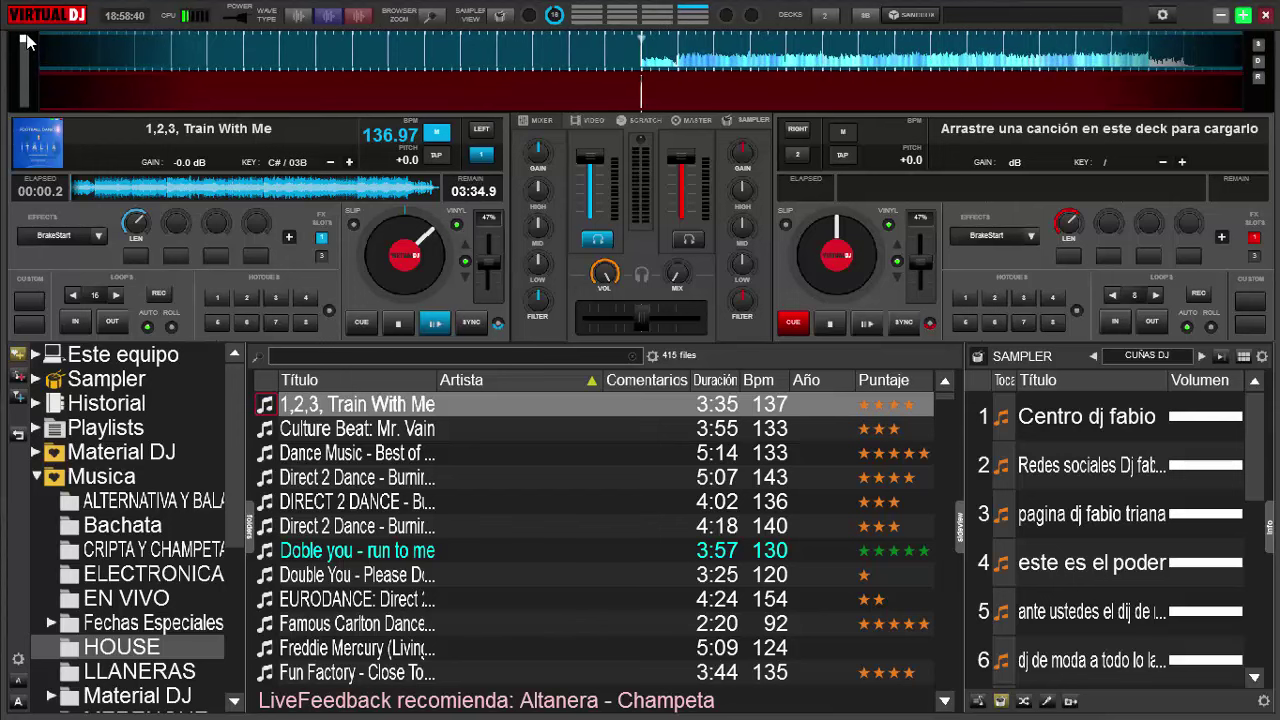
mouse_move(848, 62)
left_mouse_down()
mouse_move(620, 57)
mouse_move(857, 62)
left_mouse_up()
left_click_drag(24, 52, 27, 72)
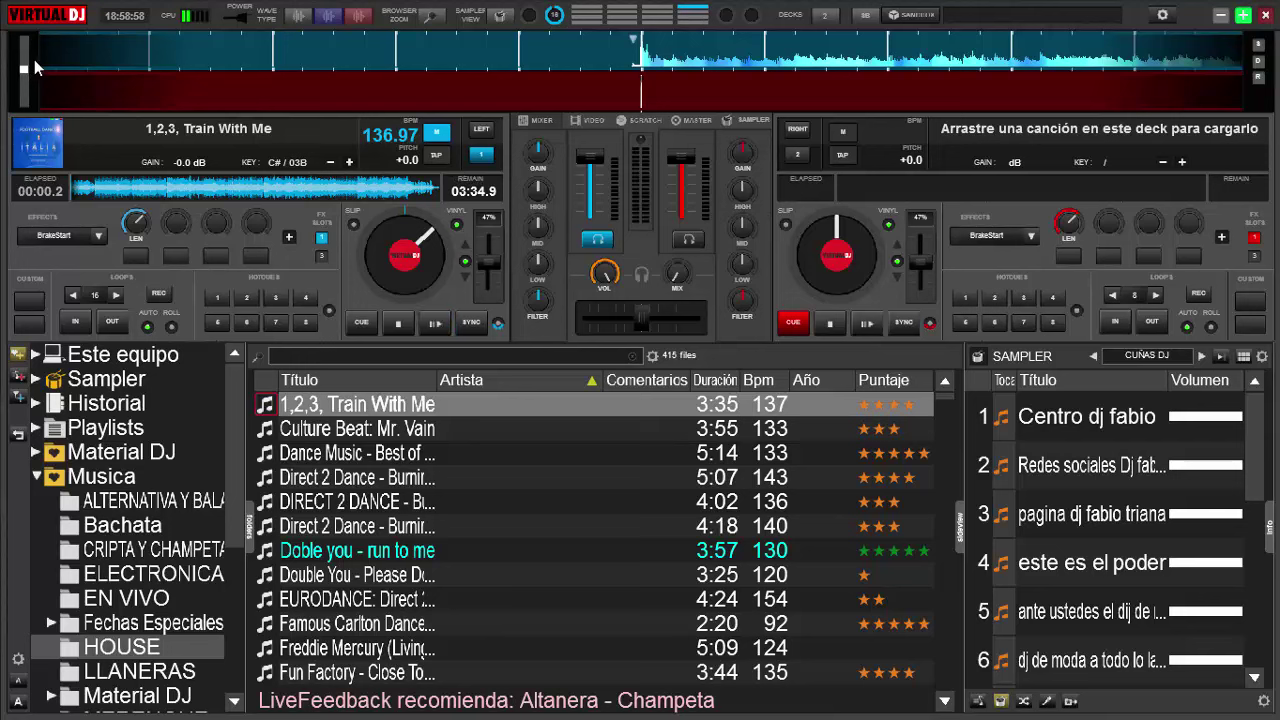
Step: Zoom the deck 1 scratch wave out and scrub forward through the track to the outro near its end
left_click_drag(22, 74, 22, 58)
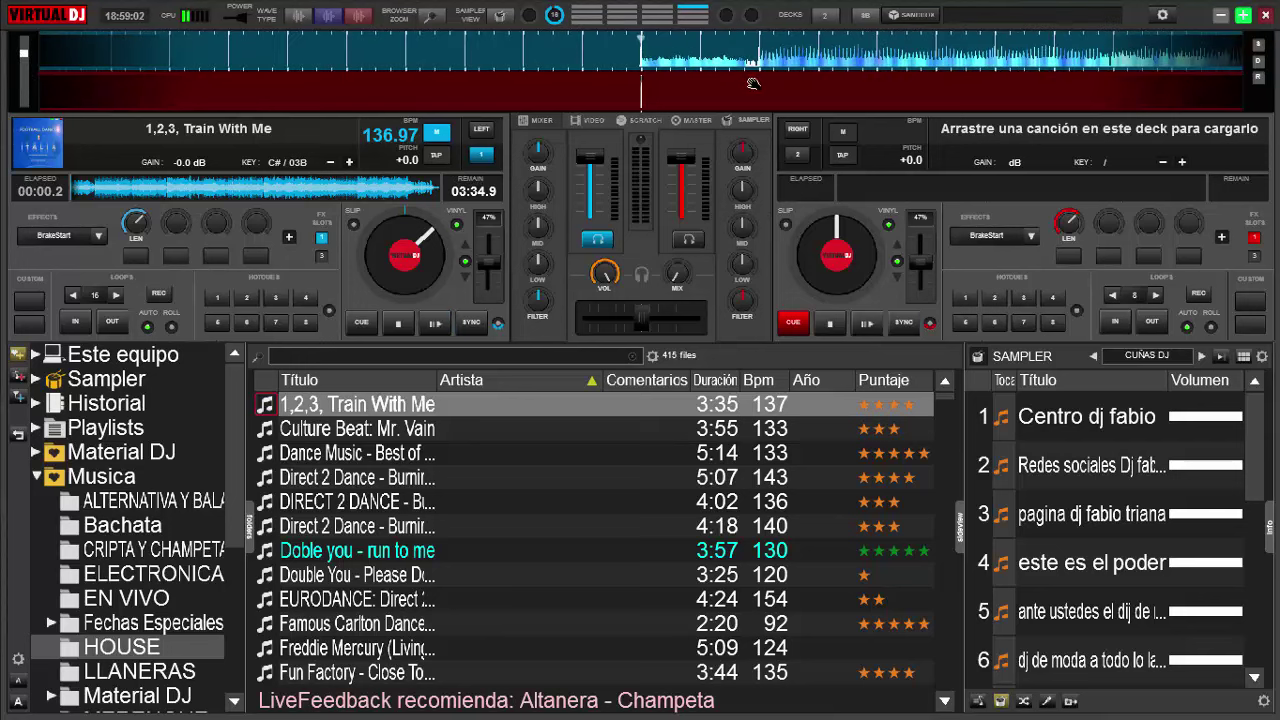
left_click_drag(870, 52, 737, 52)
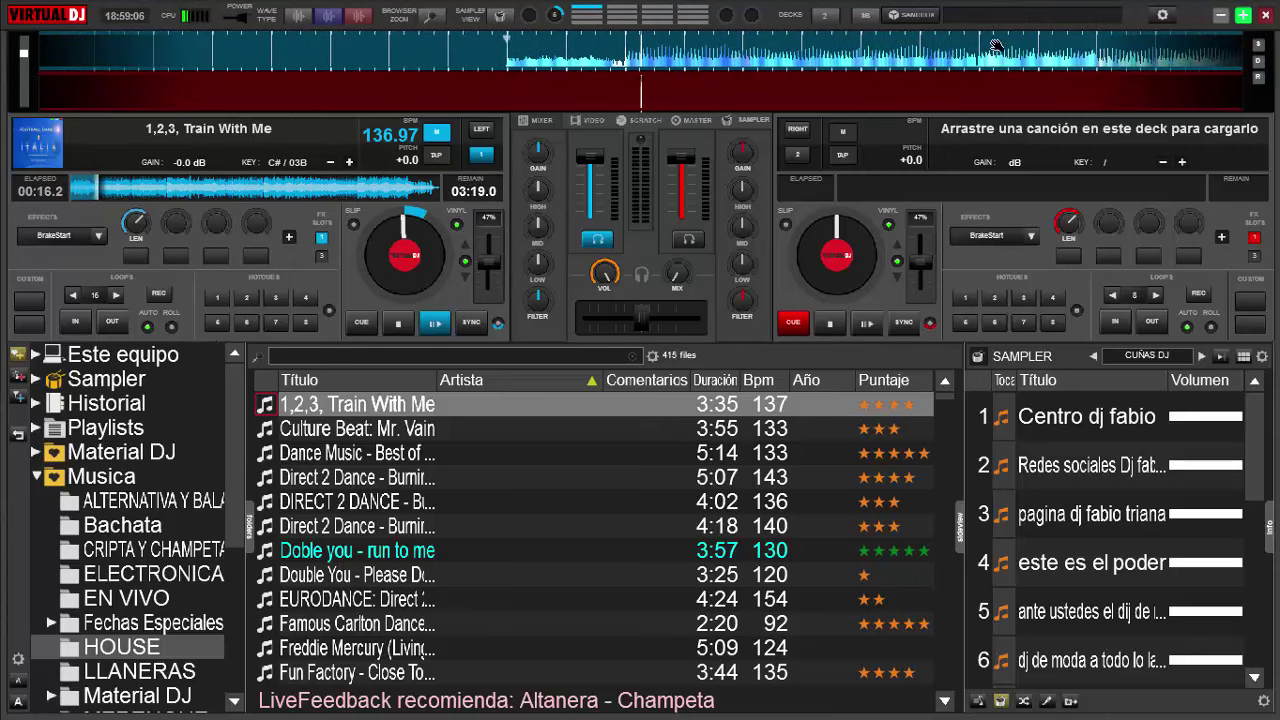
scroll(995, 46, "down", 10)
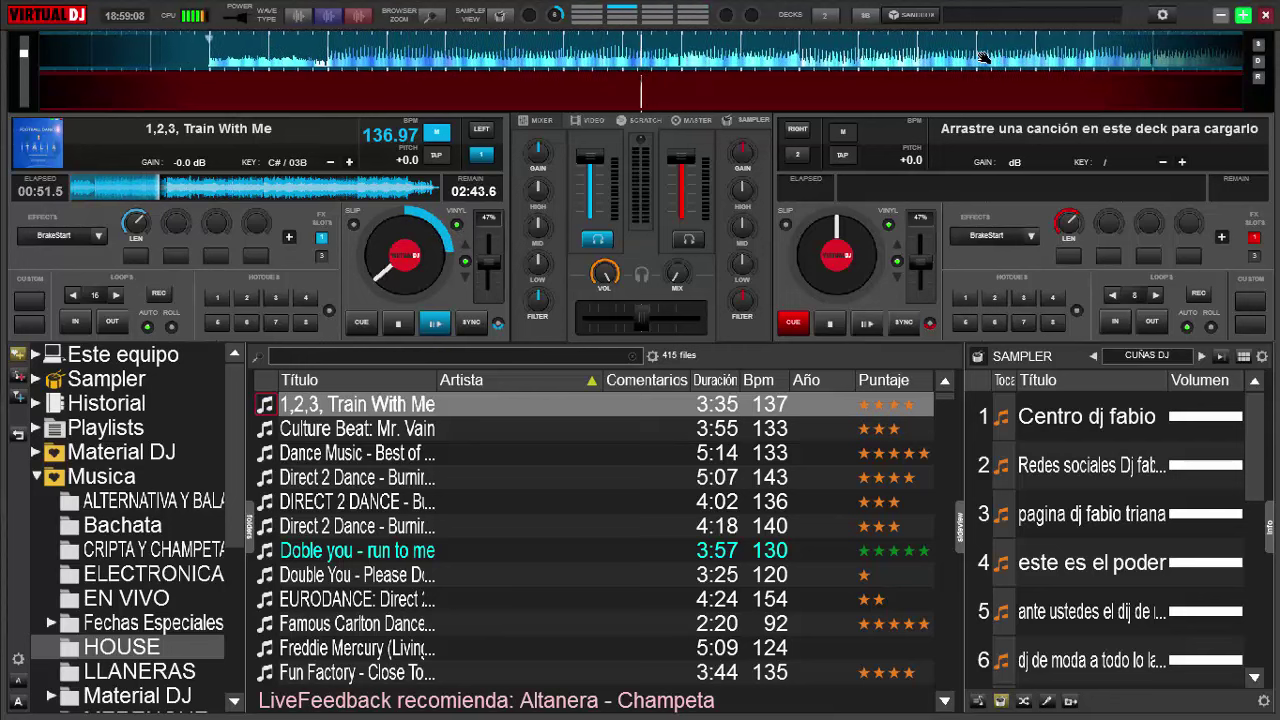
left_click_drag(985, 58, 727, 52)
left_click_drag(1110, 58, 702, 40)
scroll(702, 40, "down", 7)
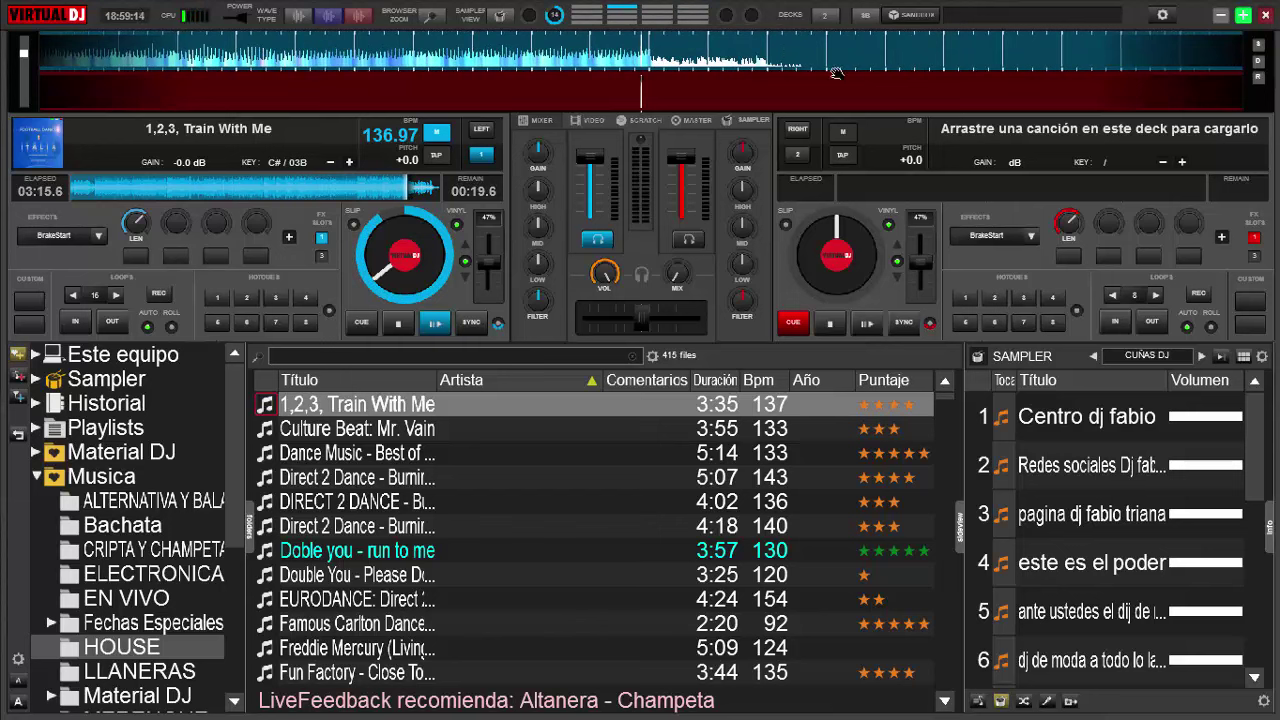
Step: Scrub the deck 1 track back from the outro to its opening seconds with the scratch wave zoomed out
scroll(710, 44, "up", 12)
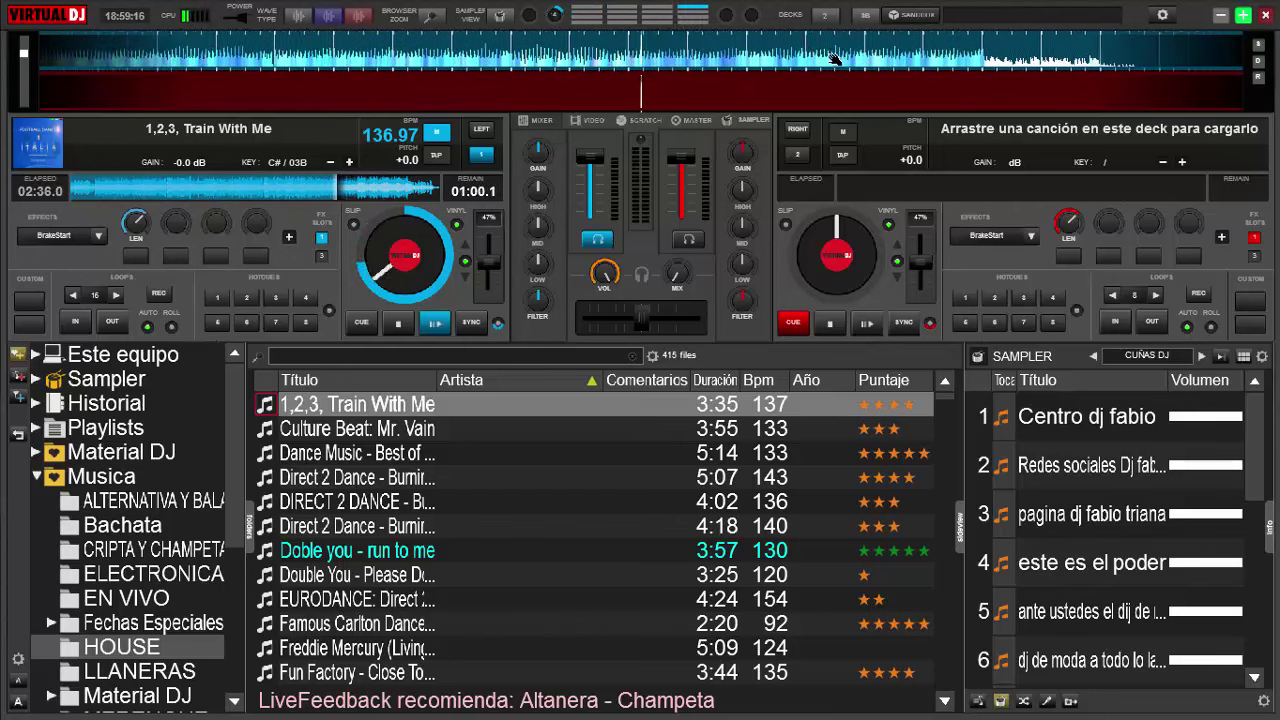
scroll(856, 56, "up", 3)
scroll(888, 70, "up", 6)
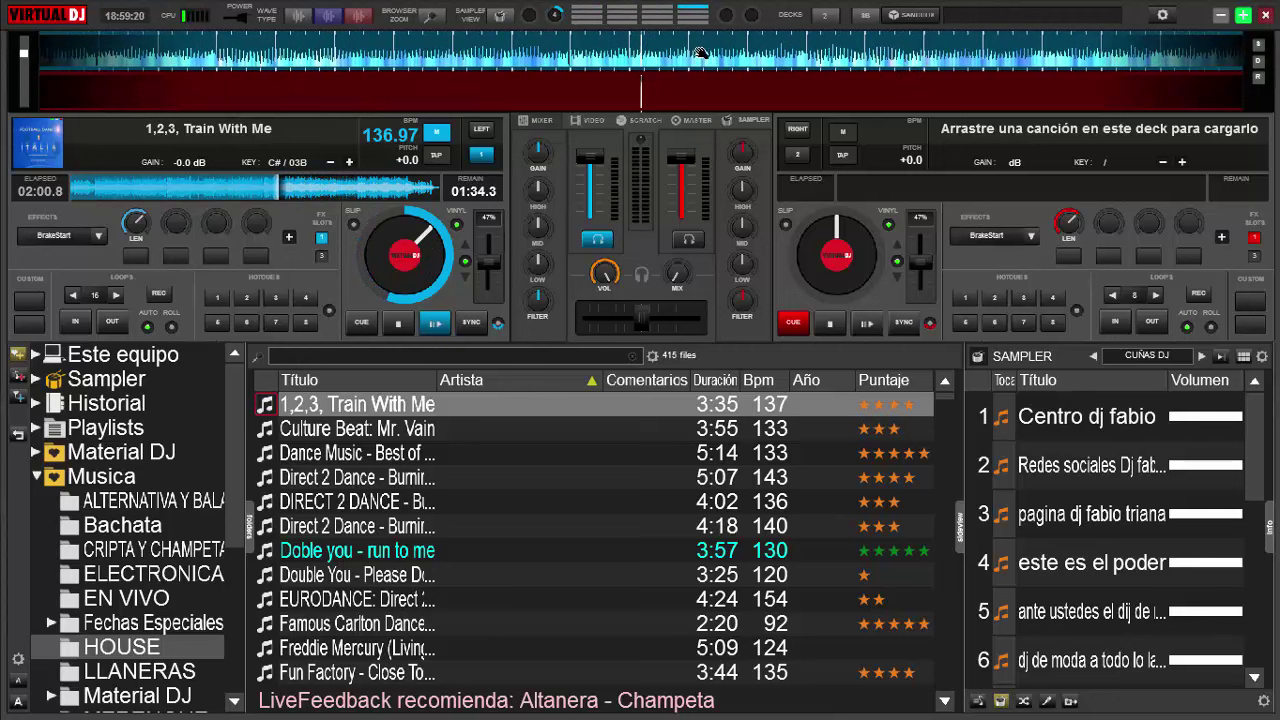
scroll(700, 52, "up", 16)
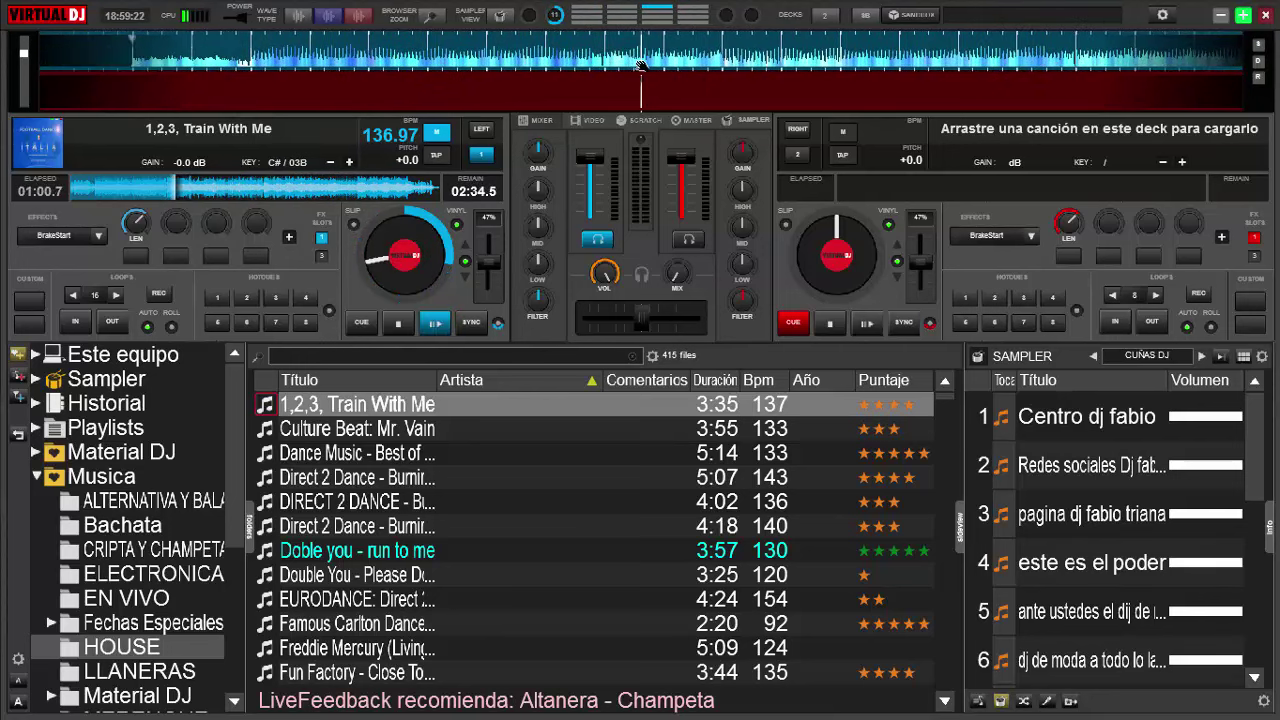
scroll(686, 58, "up", 10)
scroll(776, 50, "up", 6)
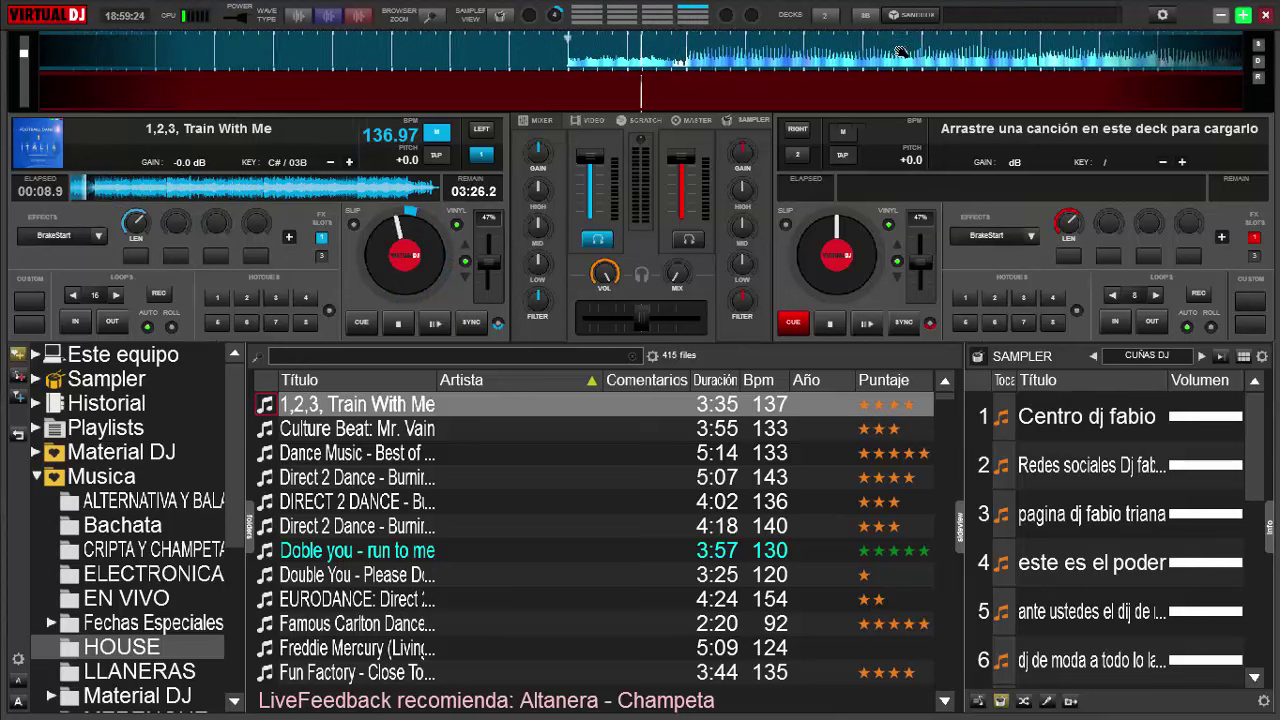
Step: Zoom the scratch wave back in to a medium level and align the track's first beat with the playhead
left_click_drag(28, 56, 26, 69)
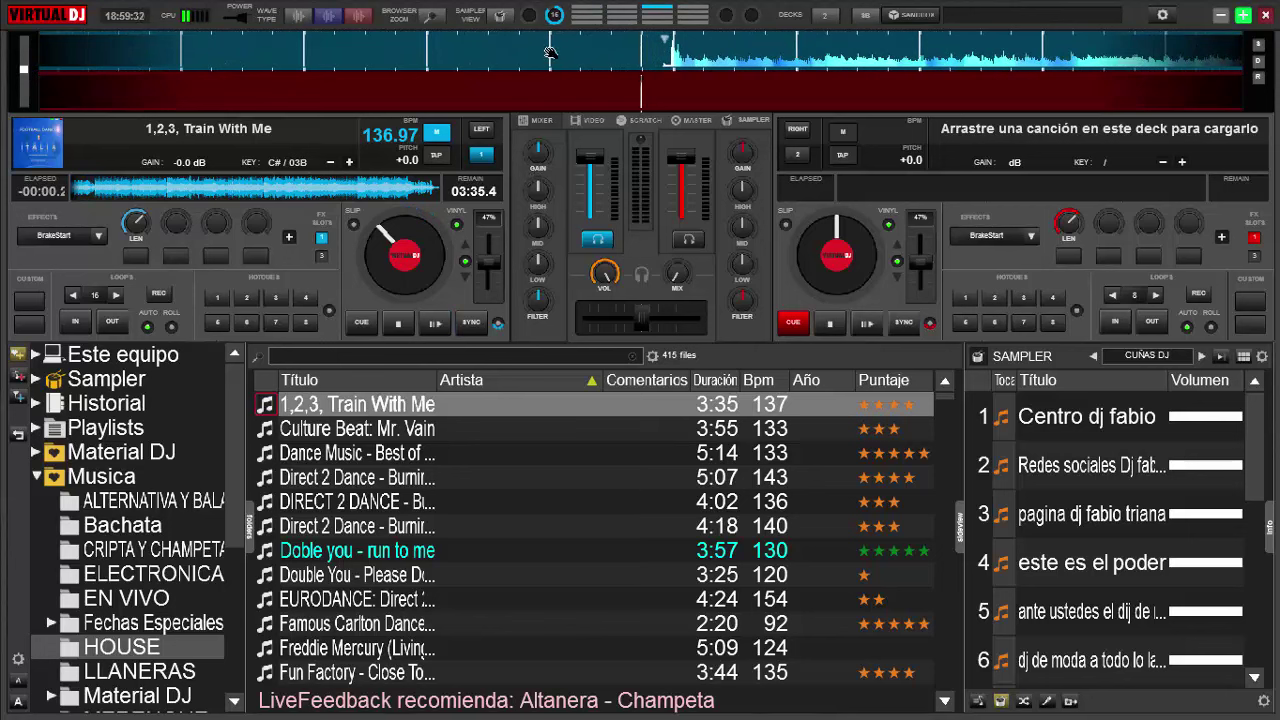
left_click_drag(852, 55, 824, 55)
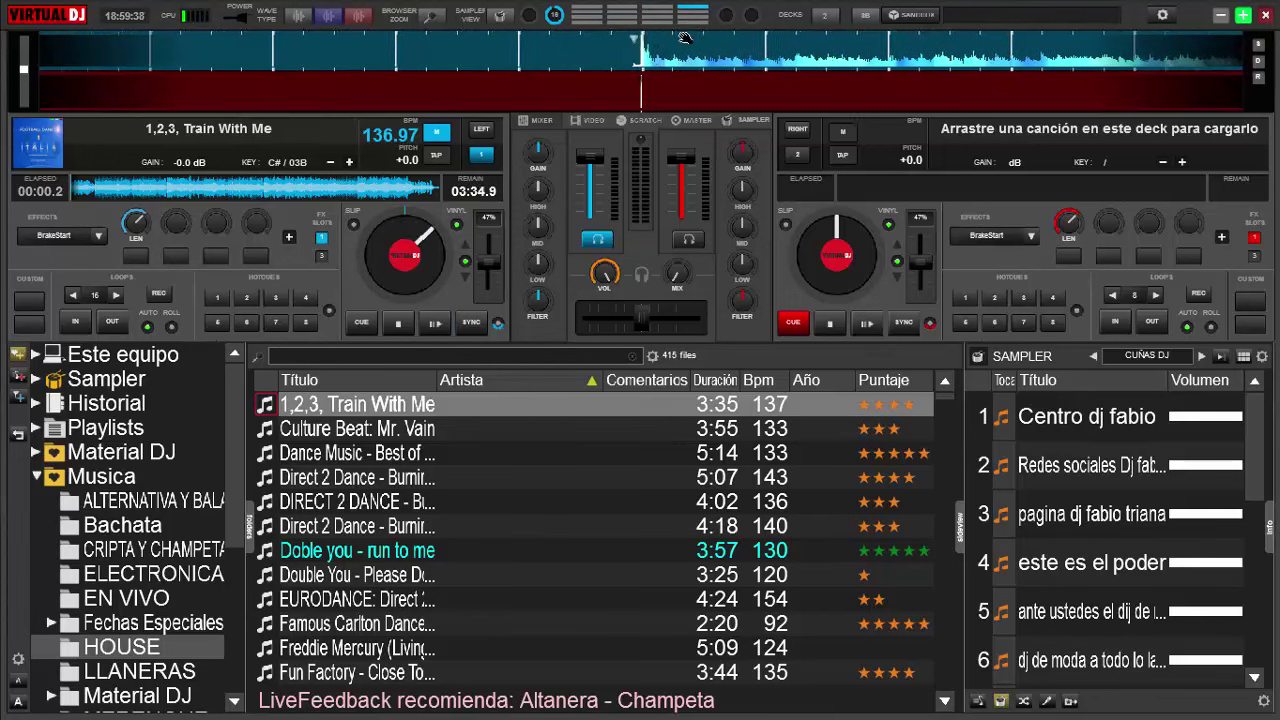
mouse_move(868, 50)
left_mouse_down()
mouse_move(888, 58)
mouse_move(870, 60)
left_mouse_up()
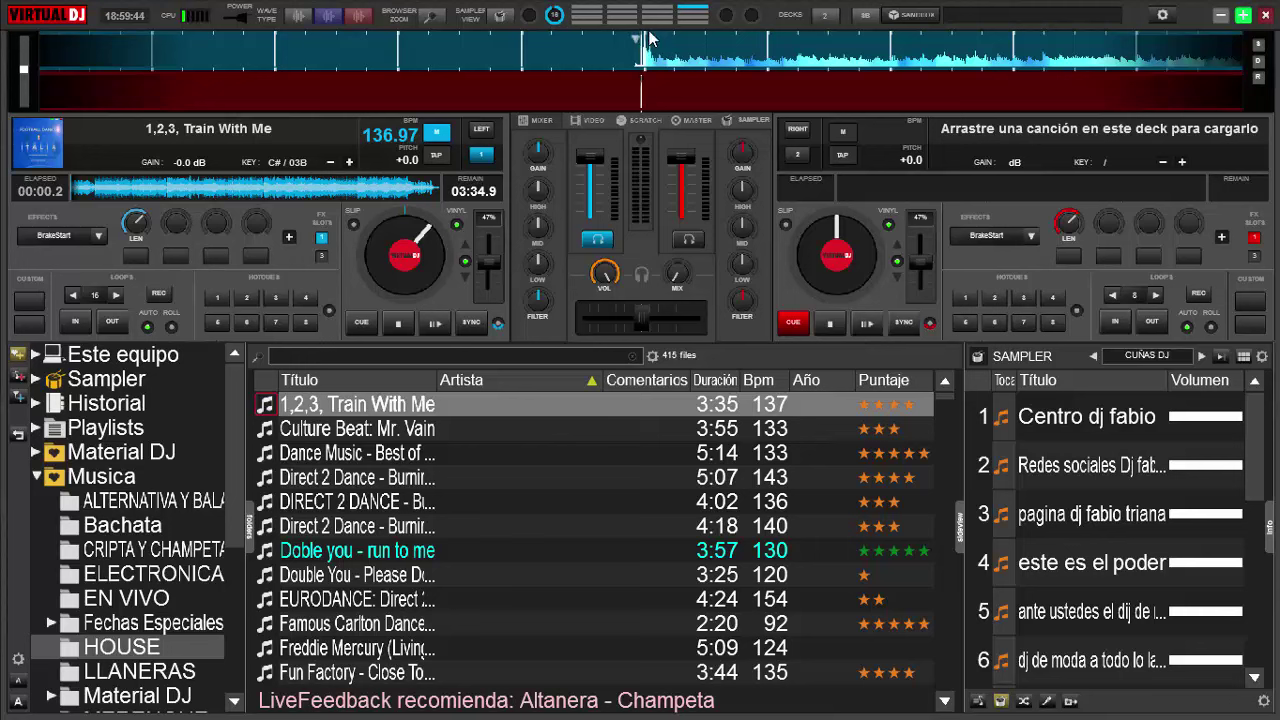
mouse_move(891, 47)
left_mouse_down()
mouse_move(916, 60)
mouse_move(891, 60)
left_mouse_up()
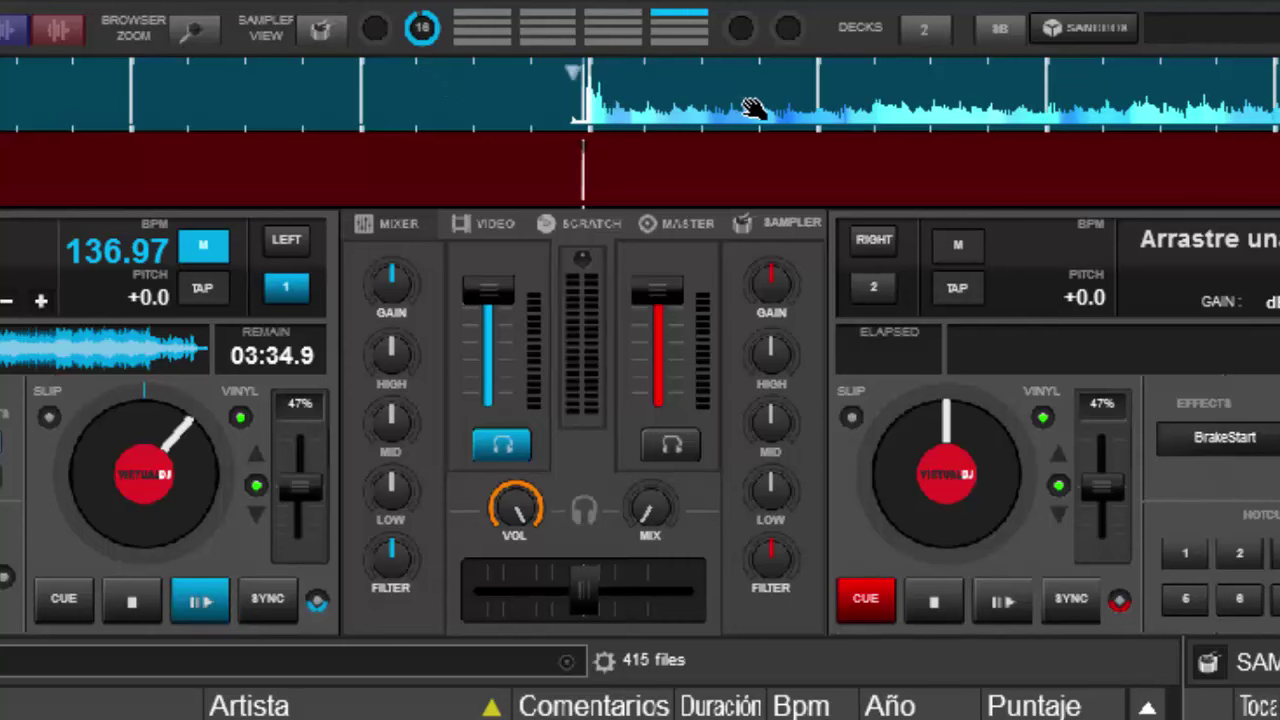
Step: Examine the beat markers by nudging the waveform at the first beat, and scrub back until the playhead sits just before that beat
mouse_move(757, 107)
left_mouse_down()
mouse_move(686, 109)
mouse_move(754, 112)
left_mouse_up()
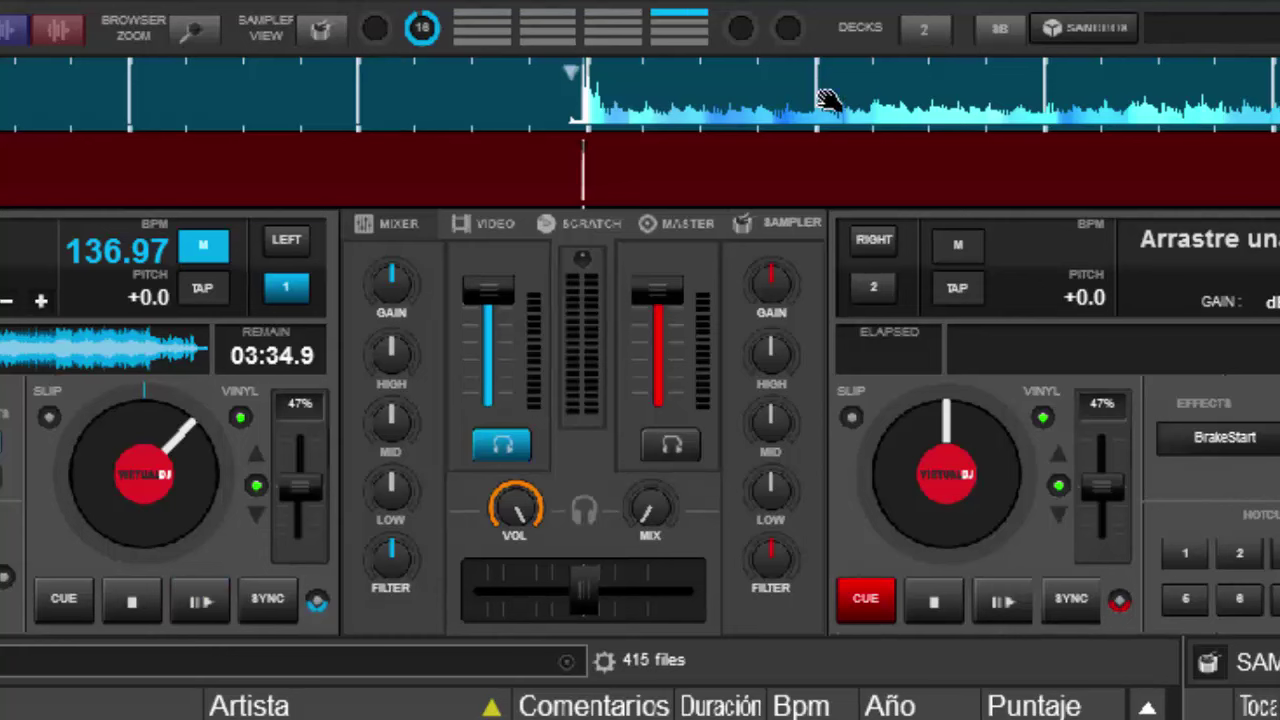
left_click_drag(925, 110, 928, 72)
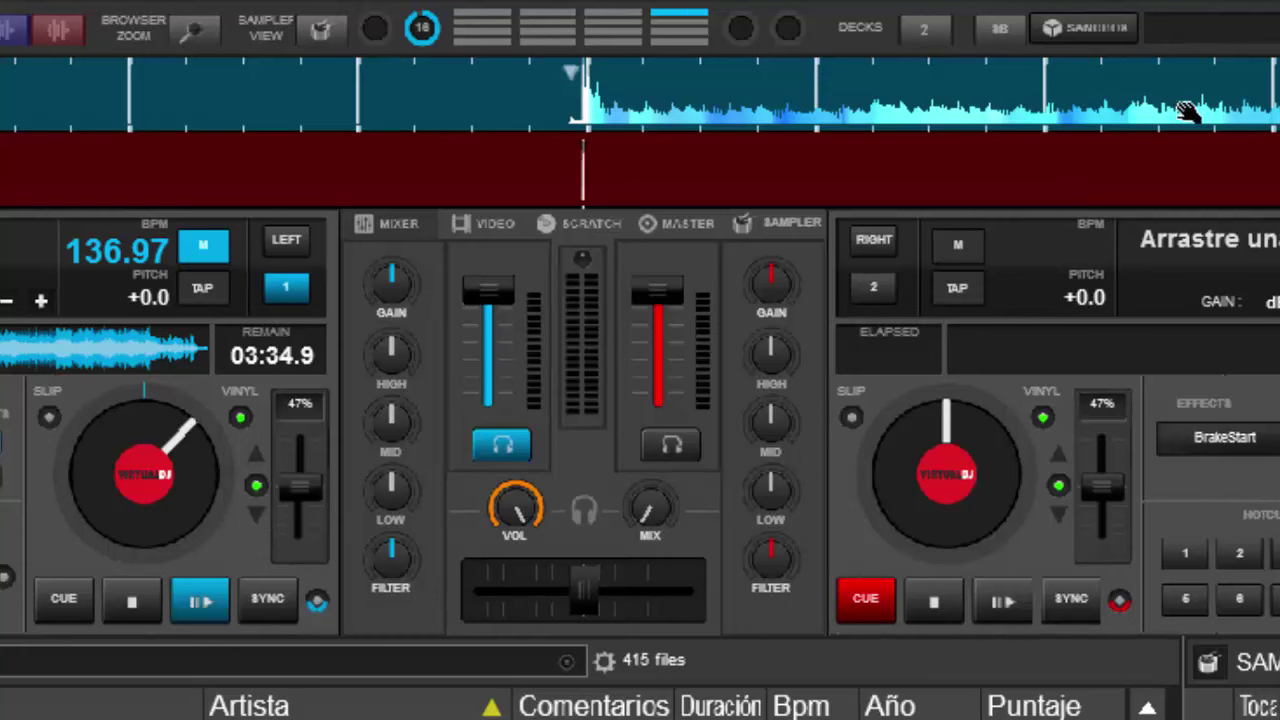
left_click_drag(1195, 108, 1240, 100)
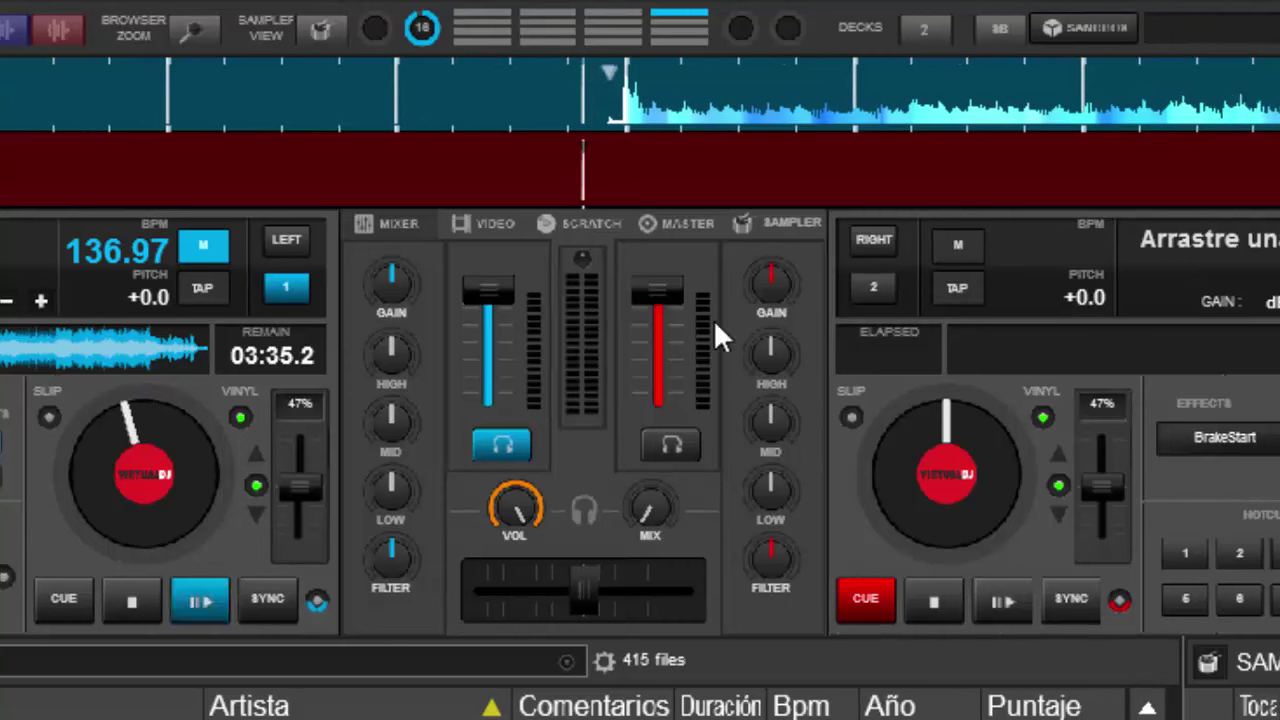